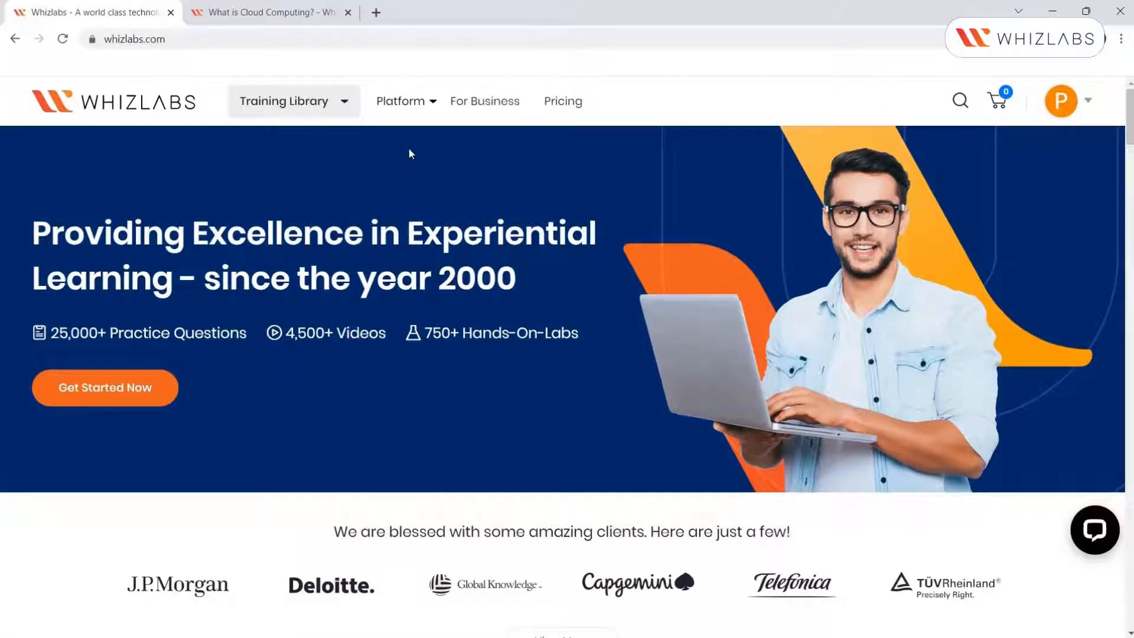
Step: Go to the Cloud Sandboxes platform on Whizlabs and start the AWS Sandbox
click(406, 105)
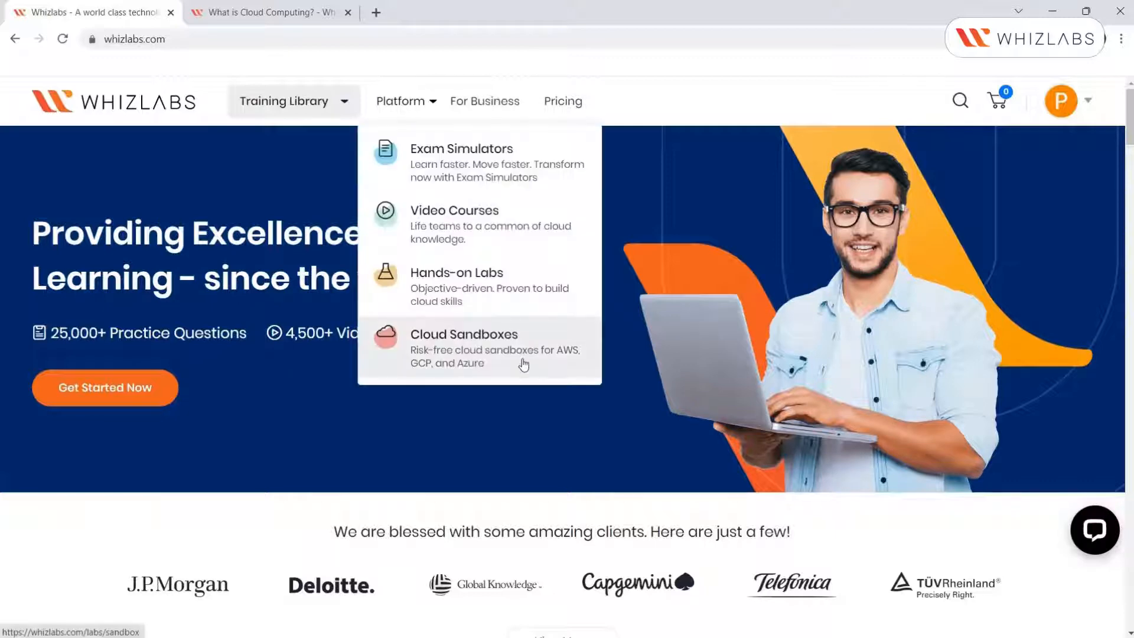
click(523, 365)
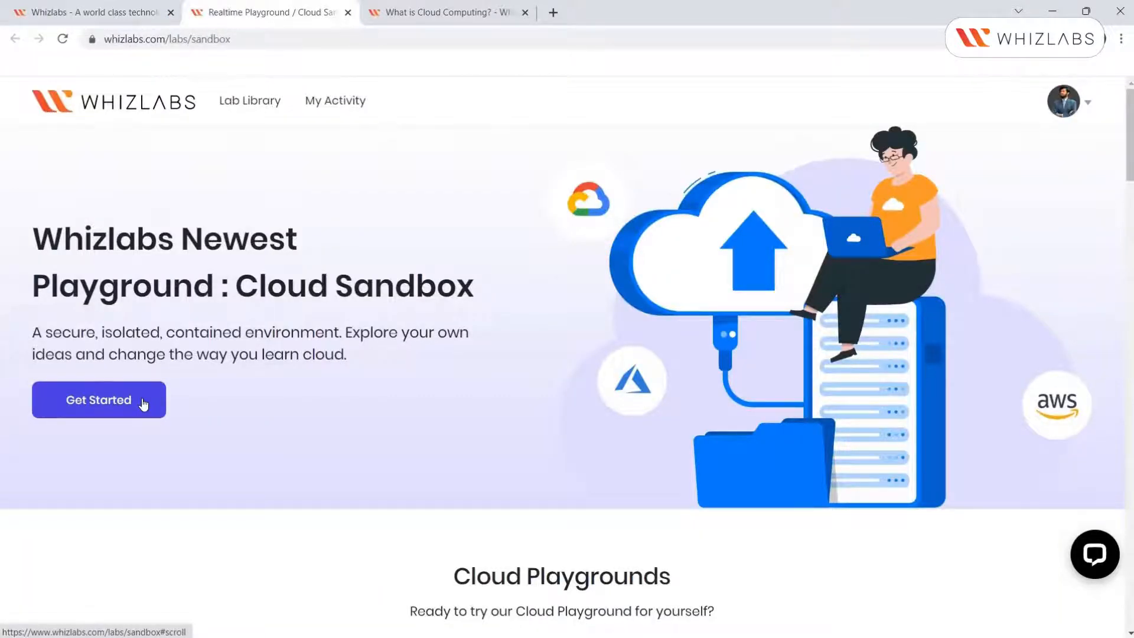
click(143, 404)
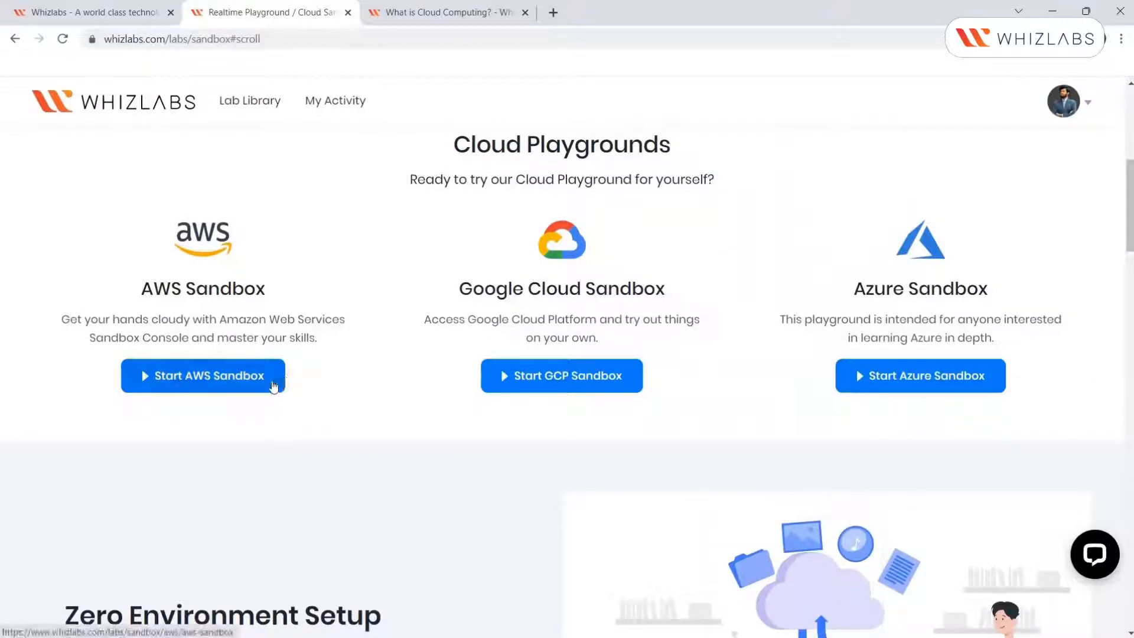
click(269, 382)
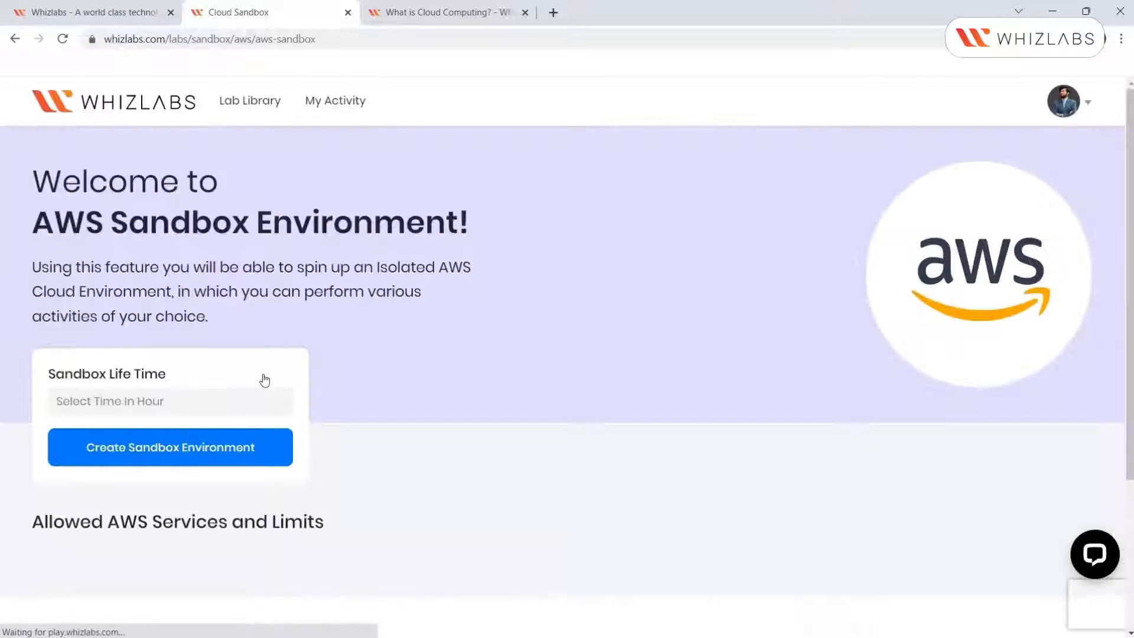
Step: Create an AWS sandbox environment with a life time of 1 hour
triple_click(473, 216)
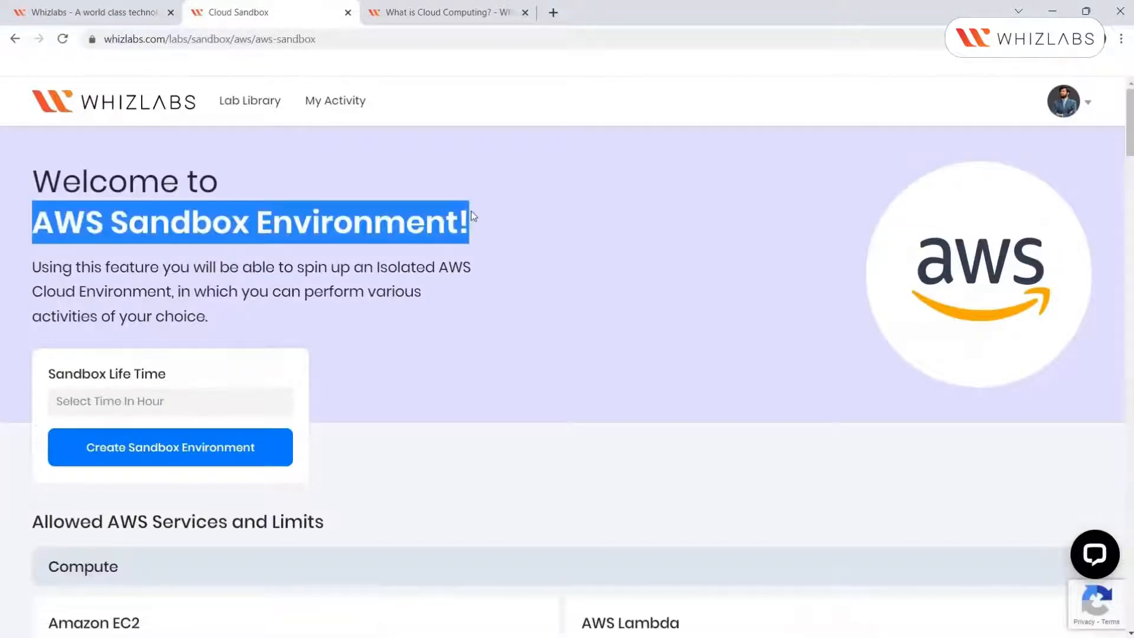
click(413, 377)
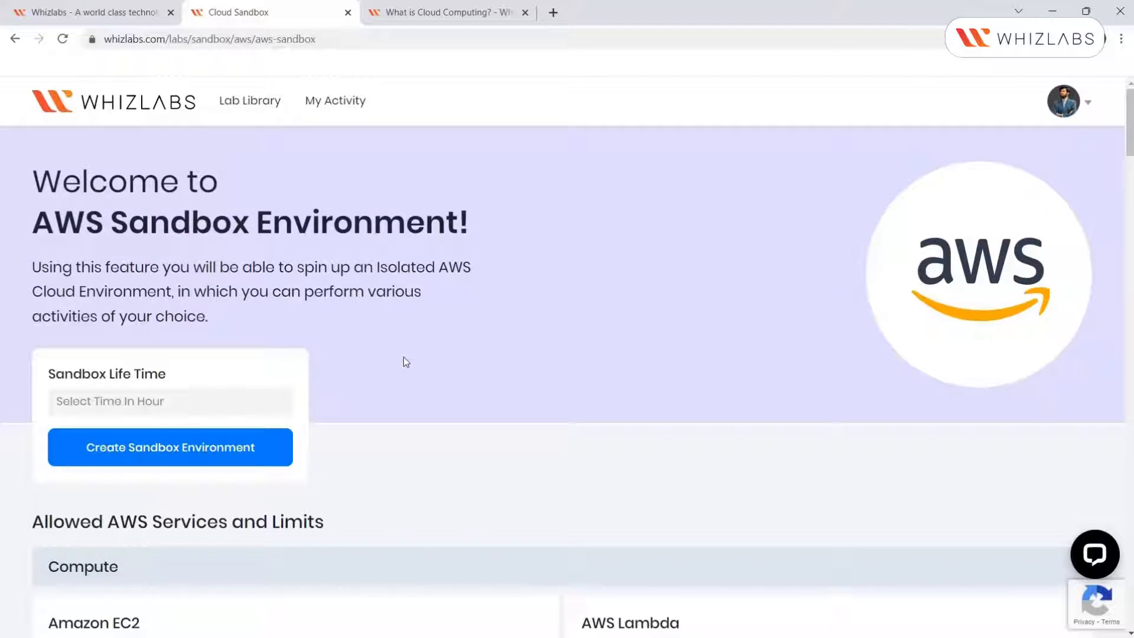
click(181, 404)
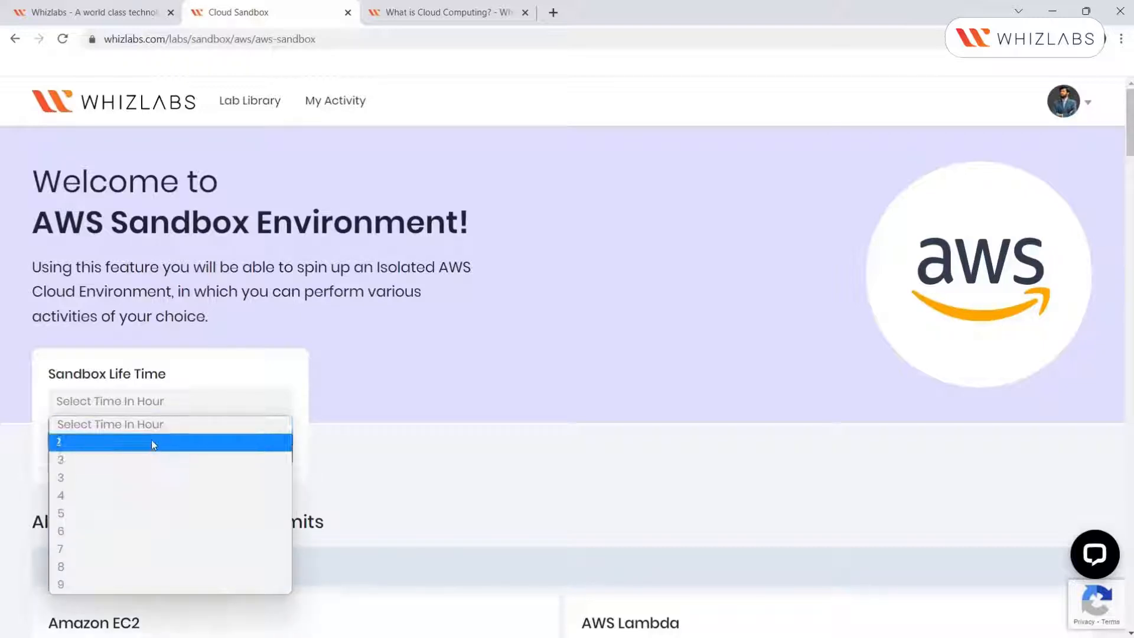
click(152, 442)
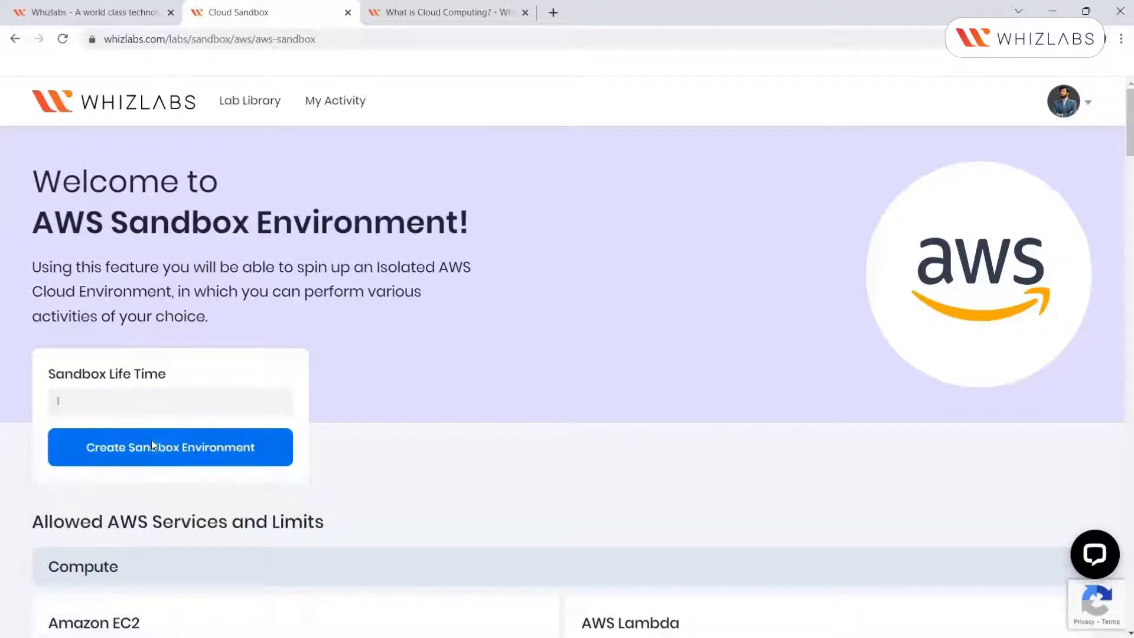
click(265, 453)
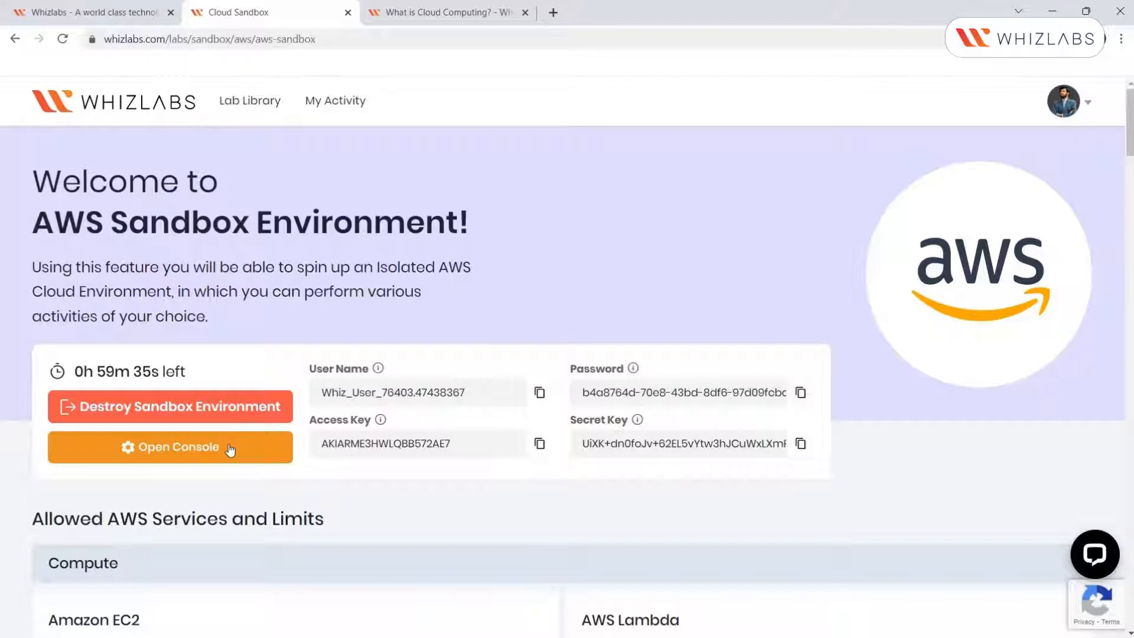
Step: Open the sandbox's AWS console sign-in page and fill in the IAM user name with the one provided by the sandbox
click(230, 450)
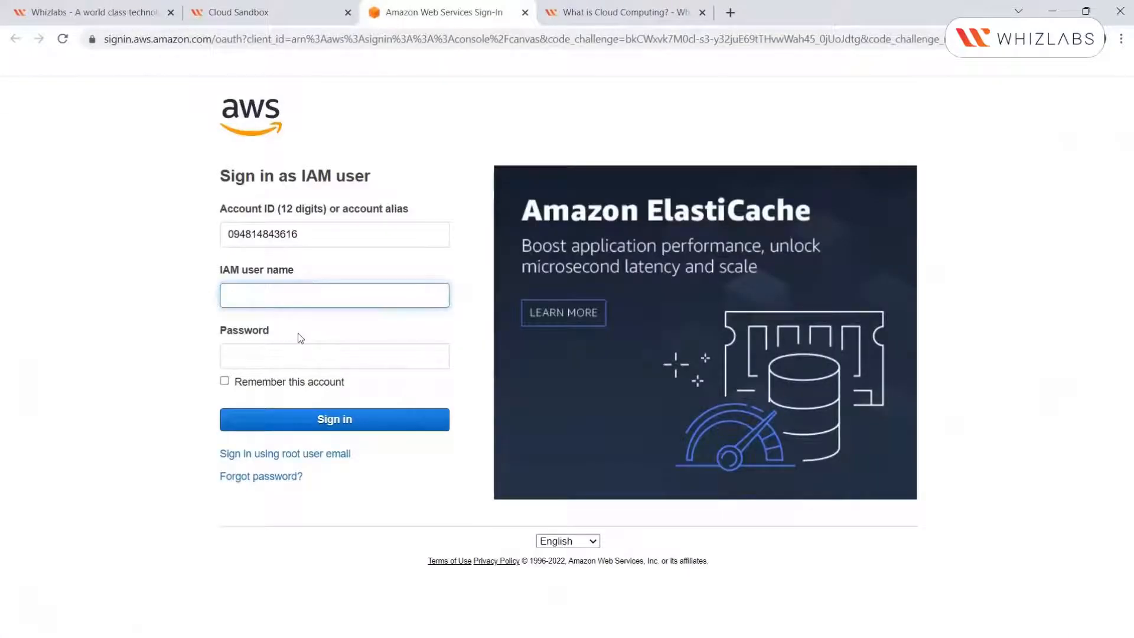
click(295, 8)
click(540, 393)
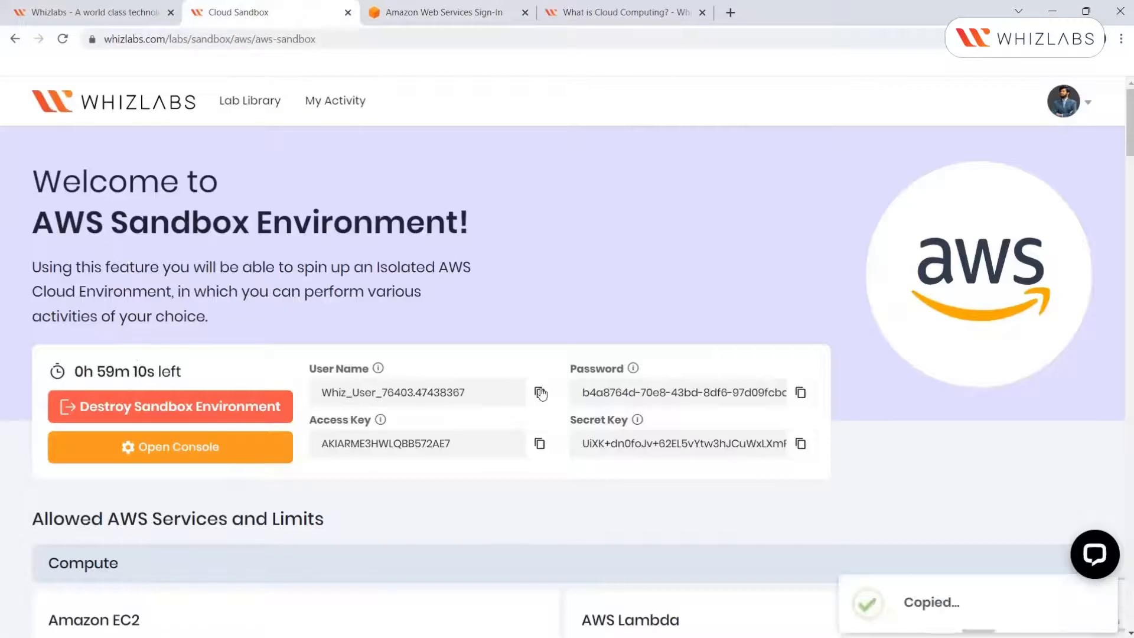
click(443, 11)
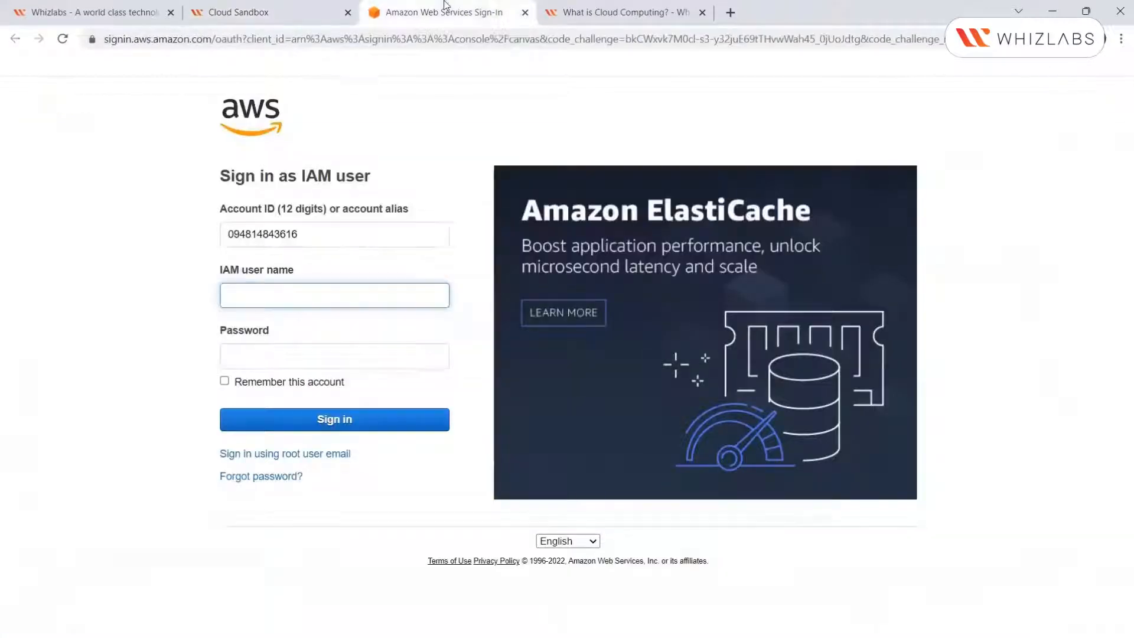
click(317, 302)
key(ctrl+v)
Step: Copy the sandbox password into the sign-in form's password field and sign in to the AWS console
click(237, 12)
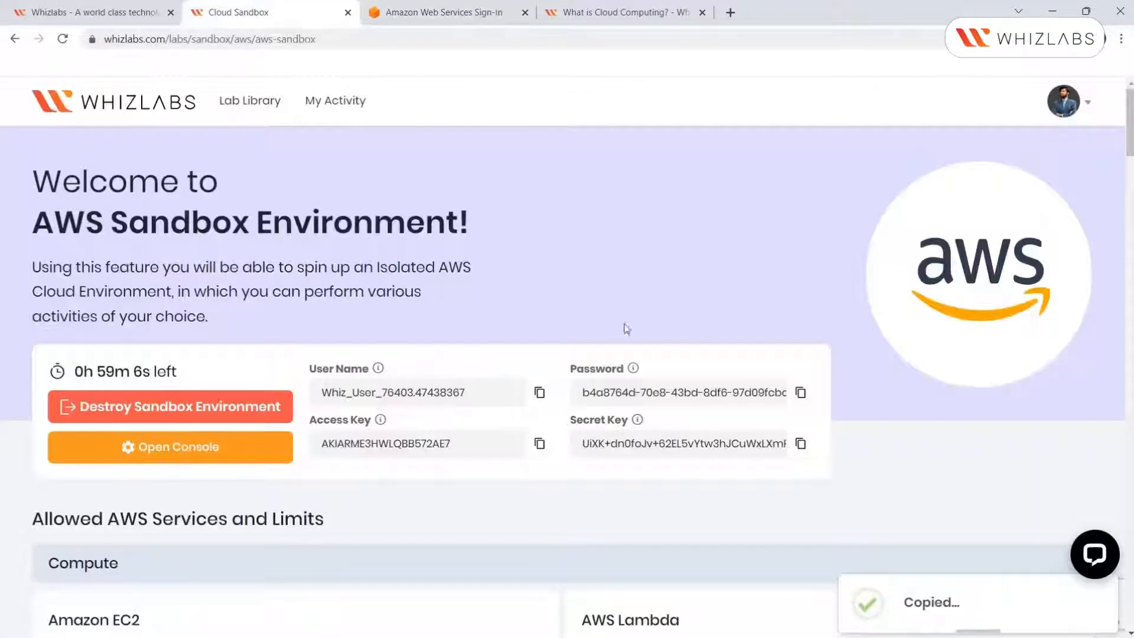
click(801, 392)
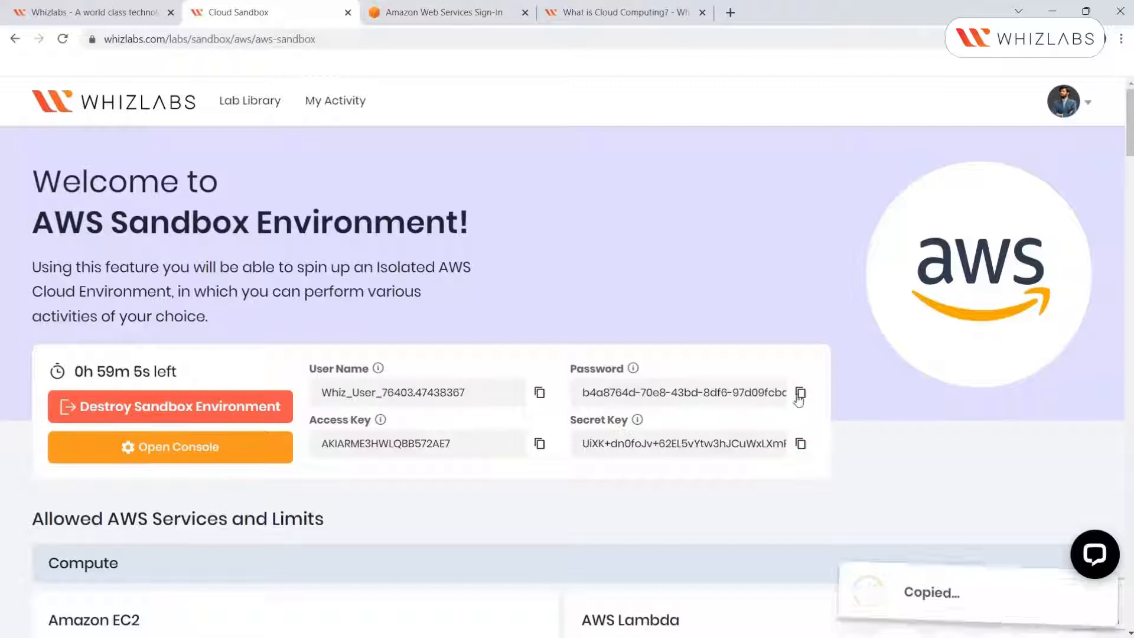
click(447, 12)
click(314, 357)
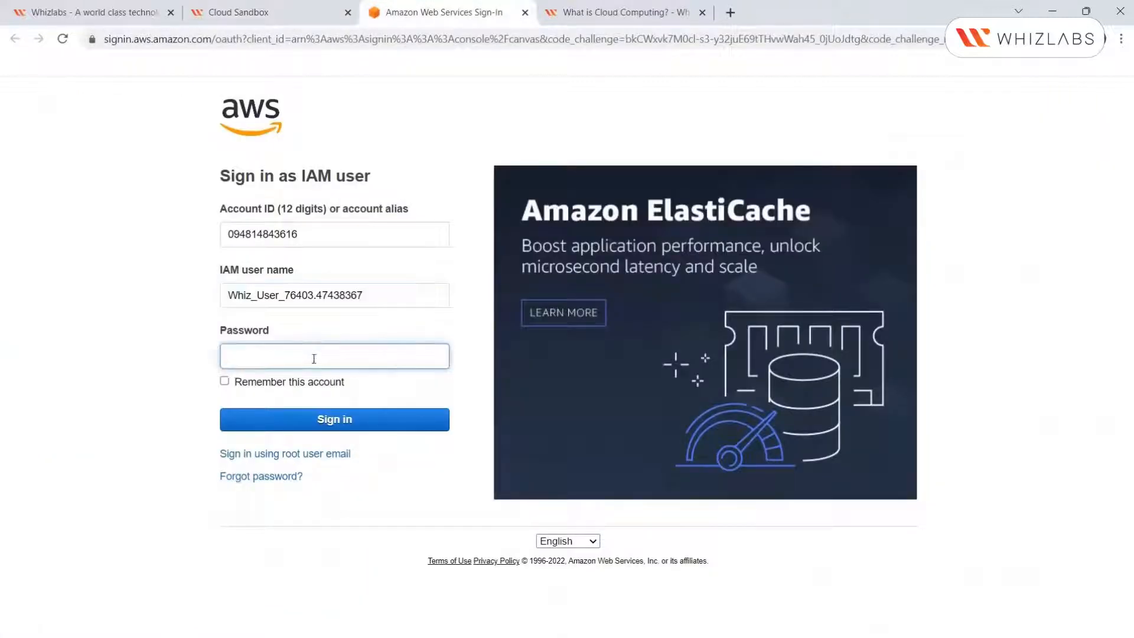
key(ctrl+v)
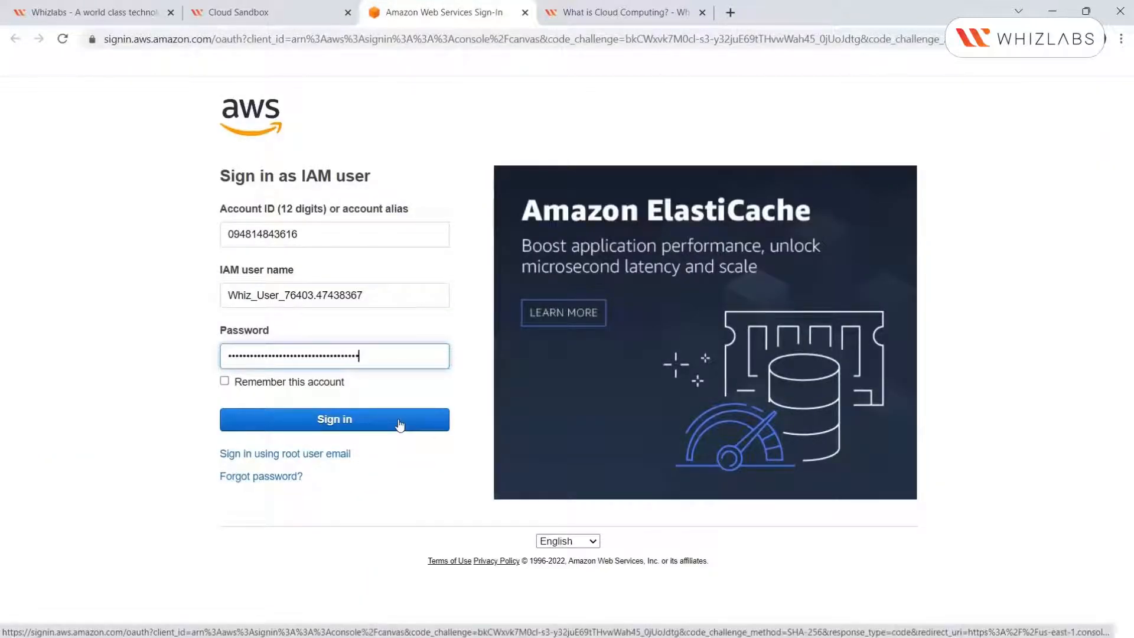
click(400, 424)
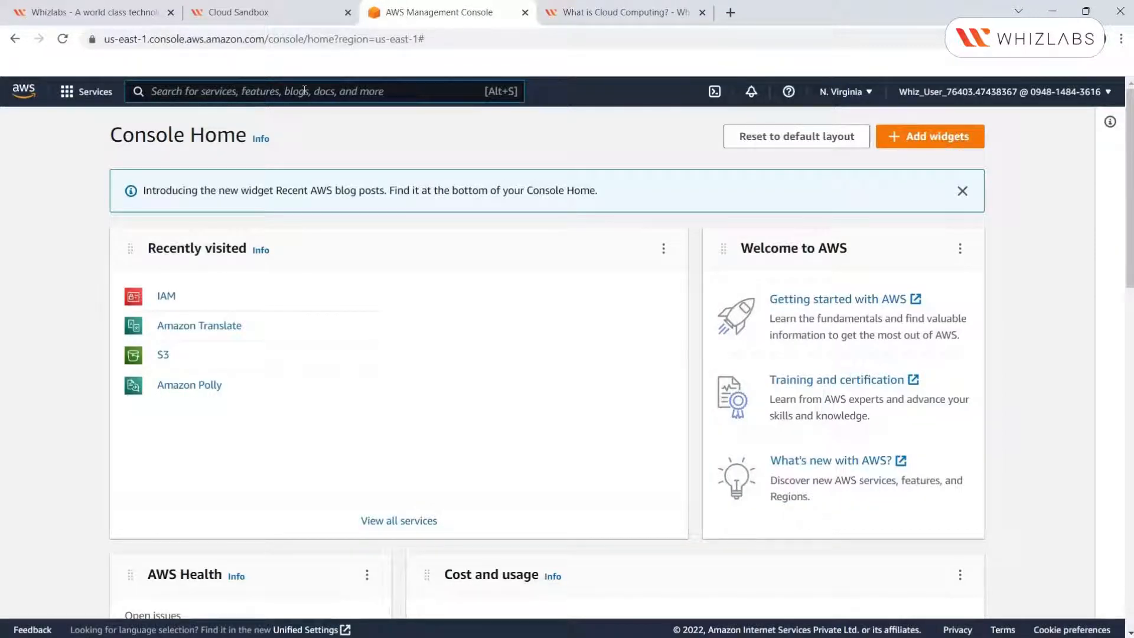
Step: Find the Amazon Polly service by searching for "aws polly" and open its Text-to-Speech page to try it
text(aws)
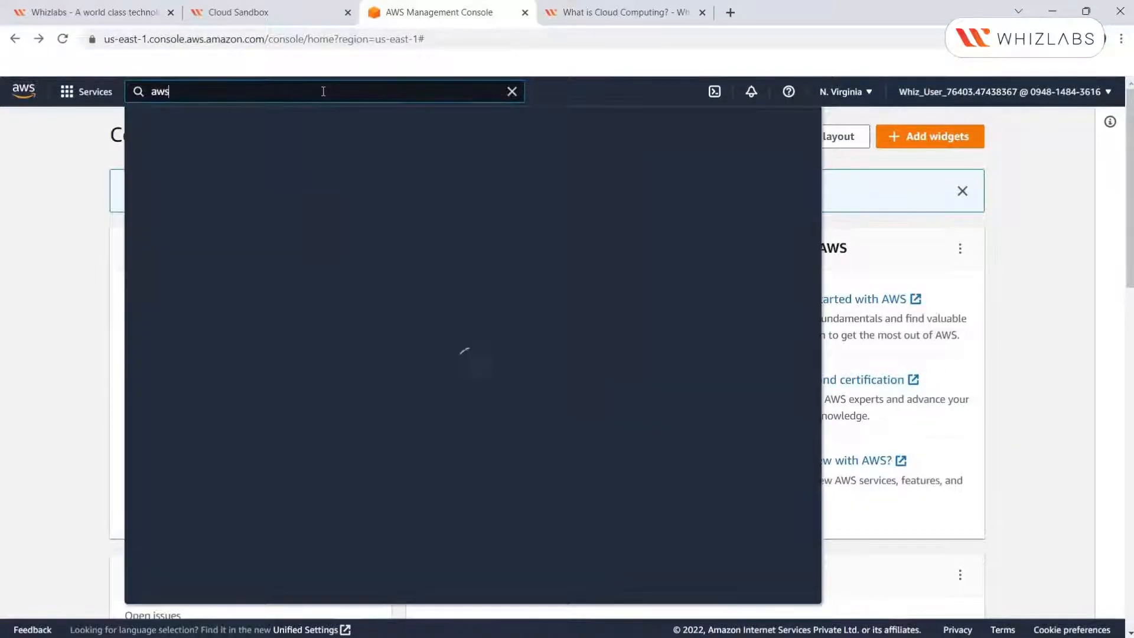
text( polly)
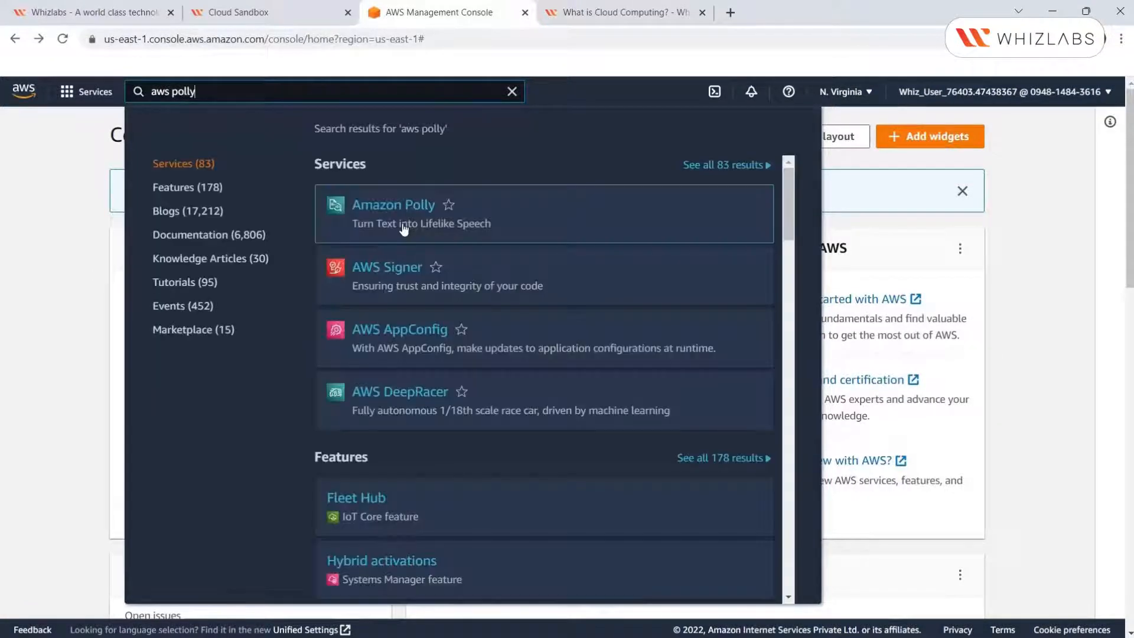
click(411, 215)
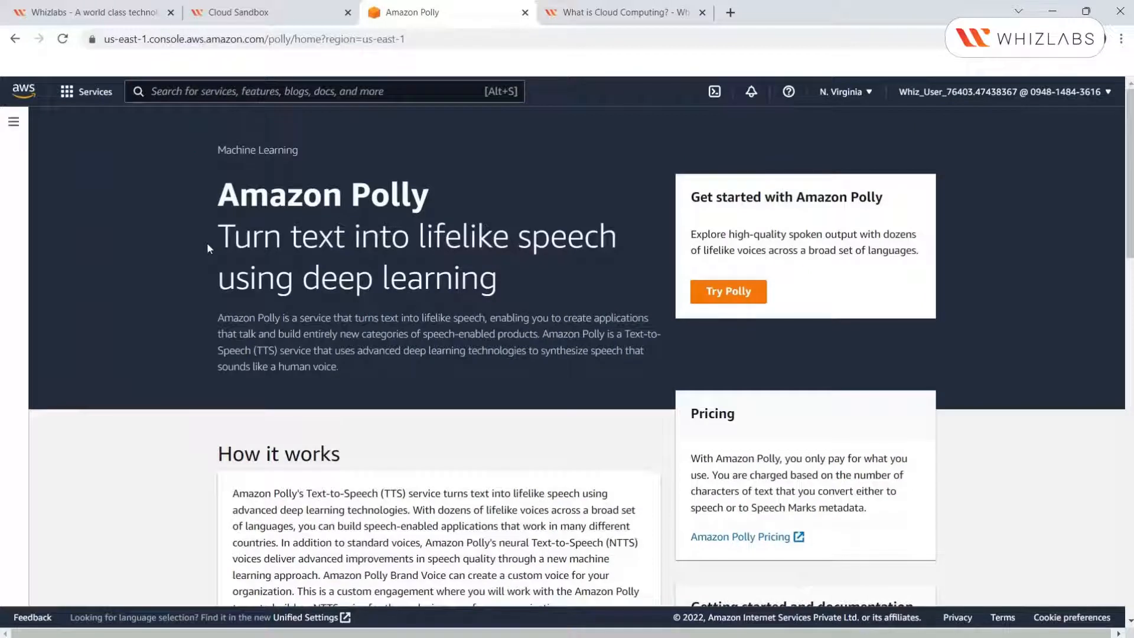
drag(213, 319, 487, 326)
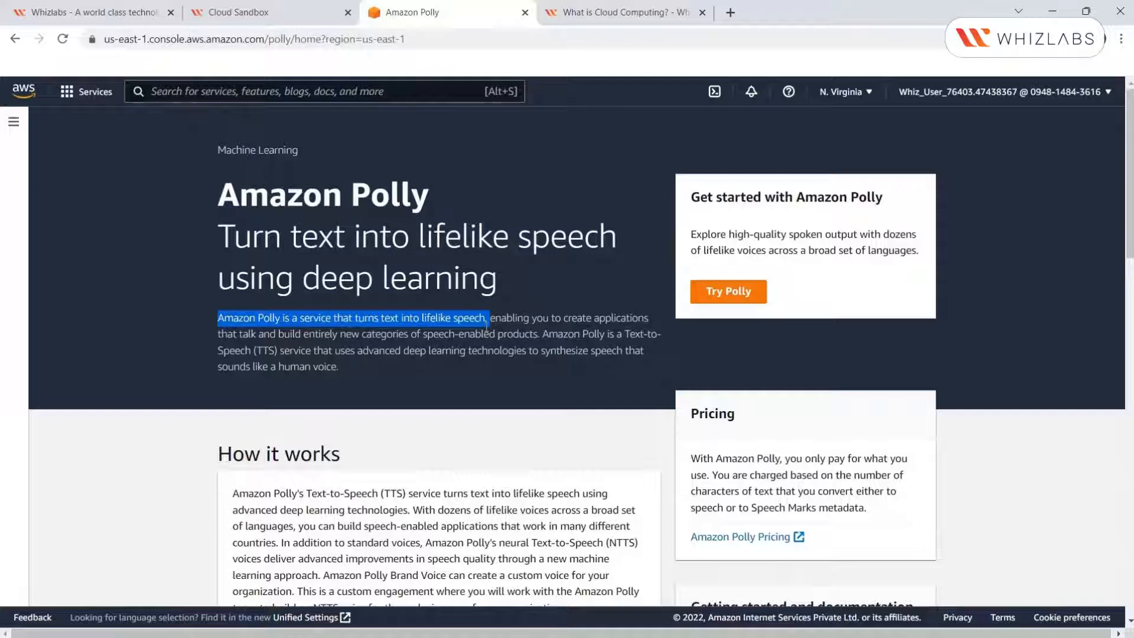
click(758, 293)
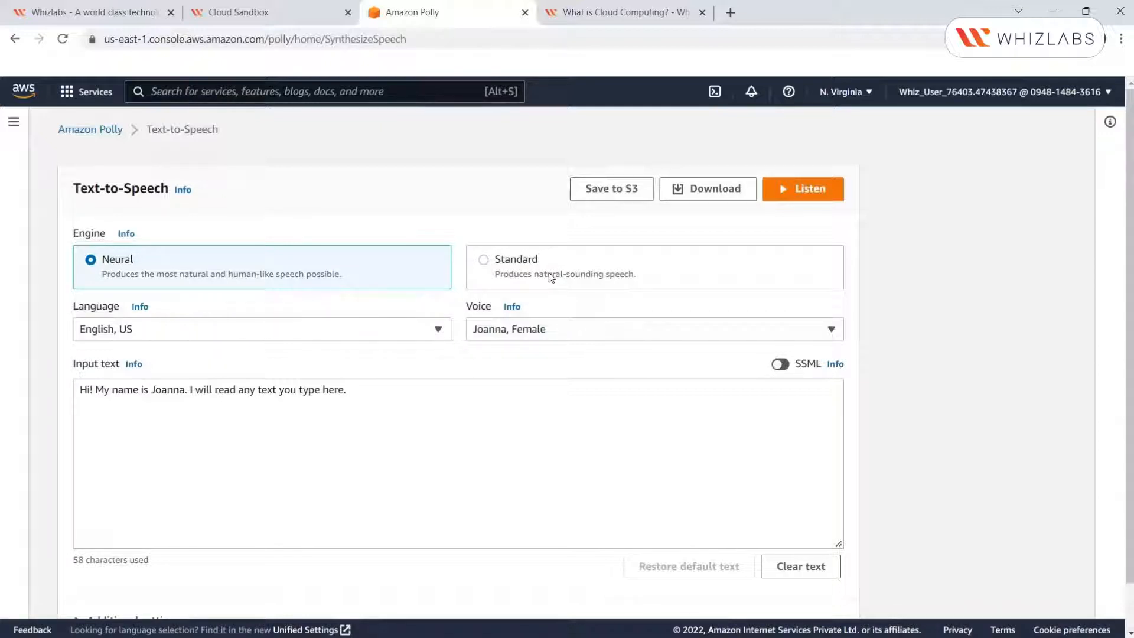
Step: Set the speech engine to Standard, the language to English, US and the voice to Justin, Male
click(571, 286)
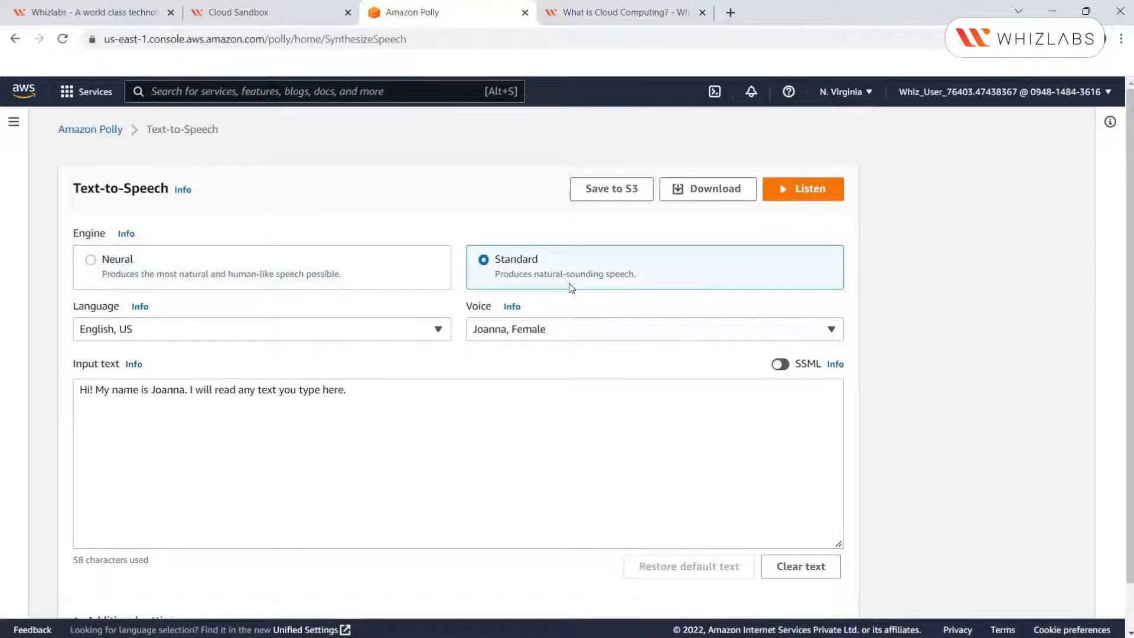
click(184, 339)
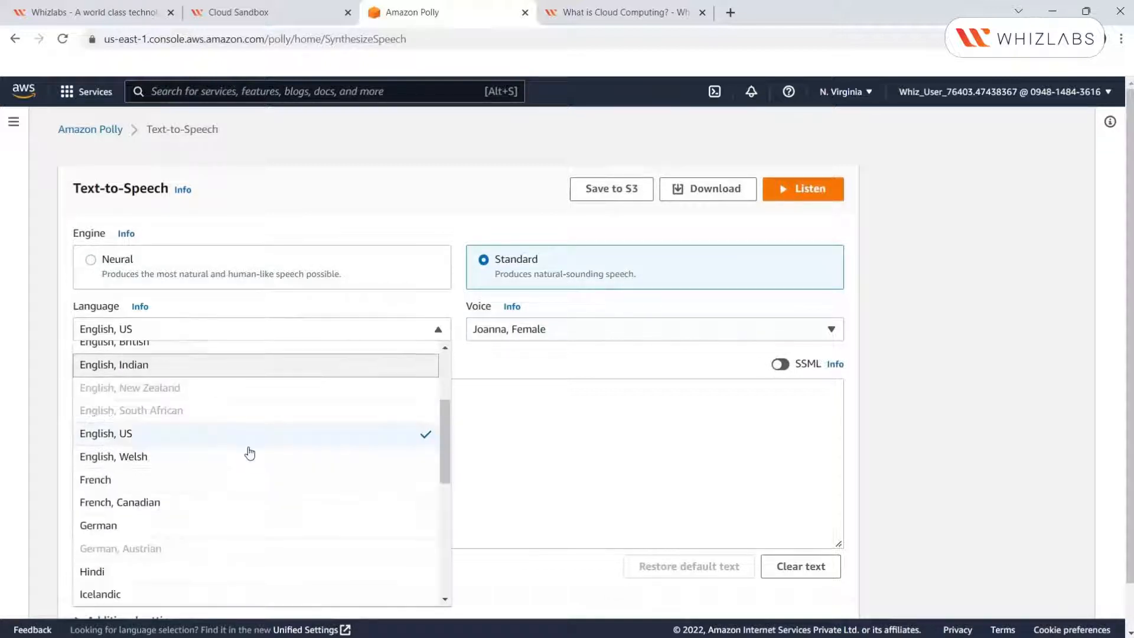
scroll(248, 453, down, 1)
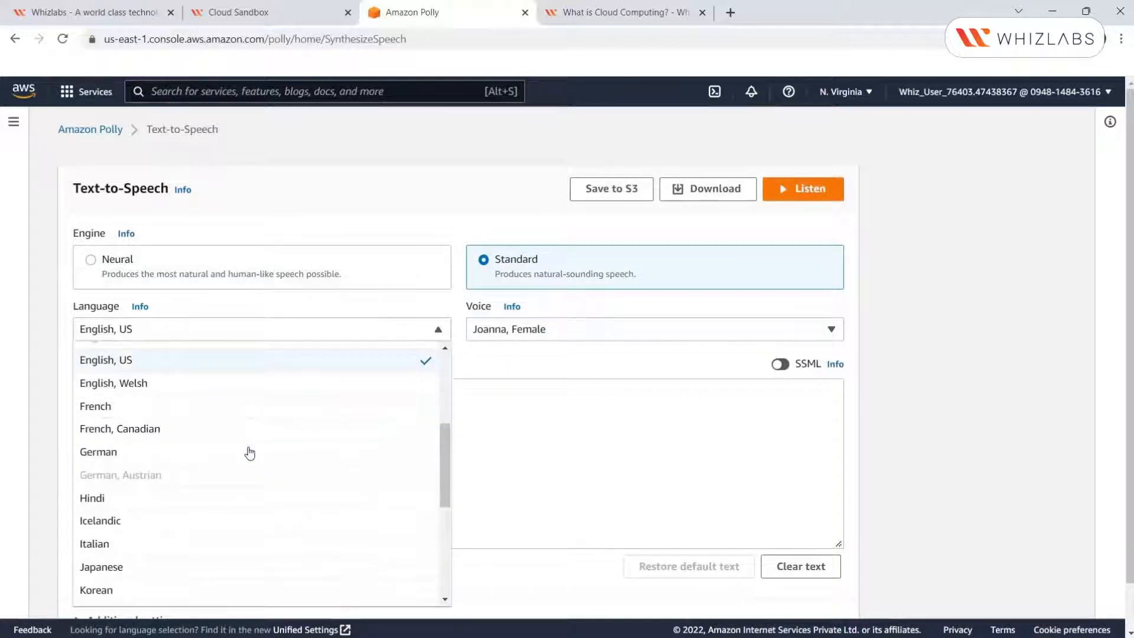
click(227, 362)
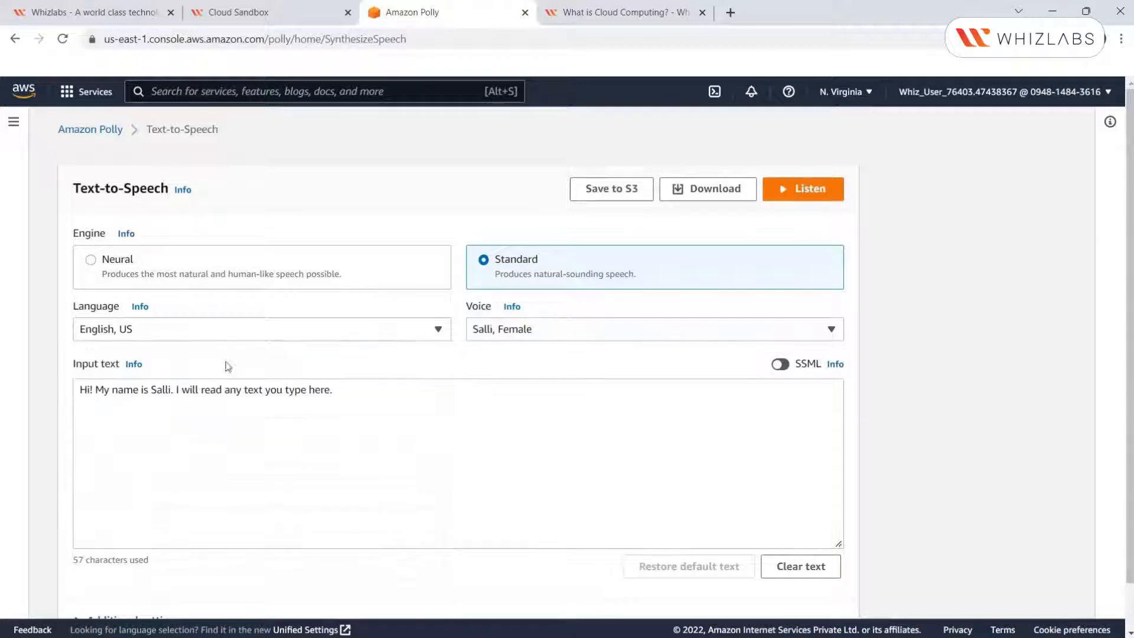
click(576, 336)
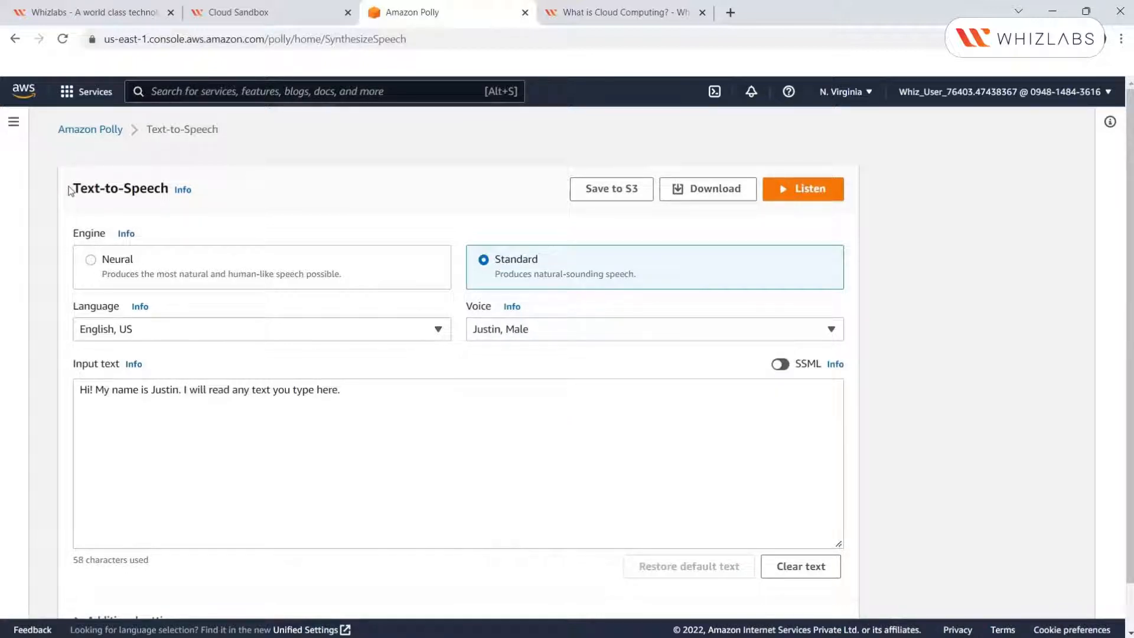
Step: Enable SSML to view the input text with its speech tags, and switch it back off
drag(69, 189, 170, 189)
click(122, 420)
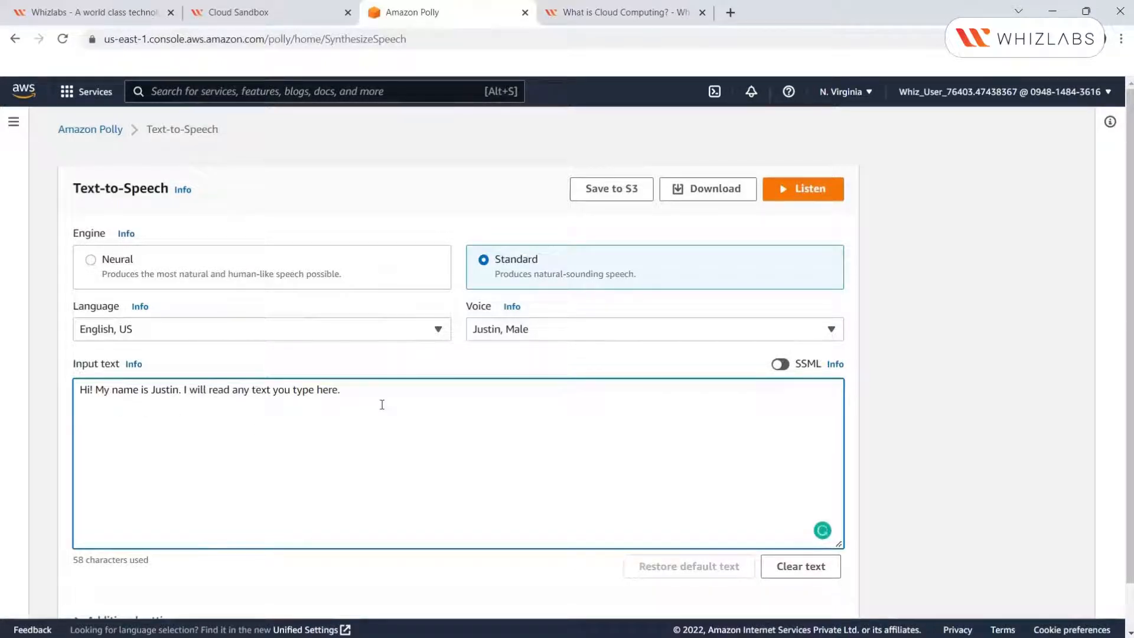
double_click(821, 370)
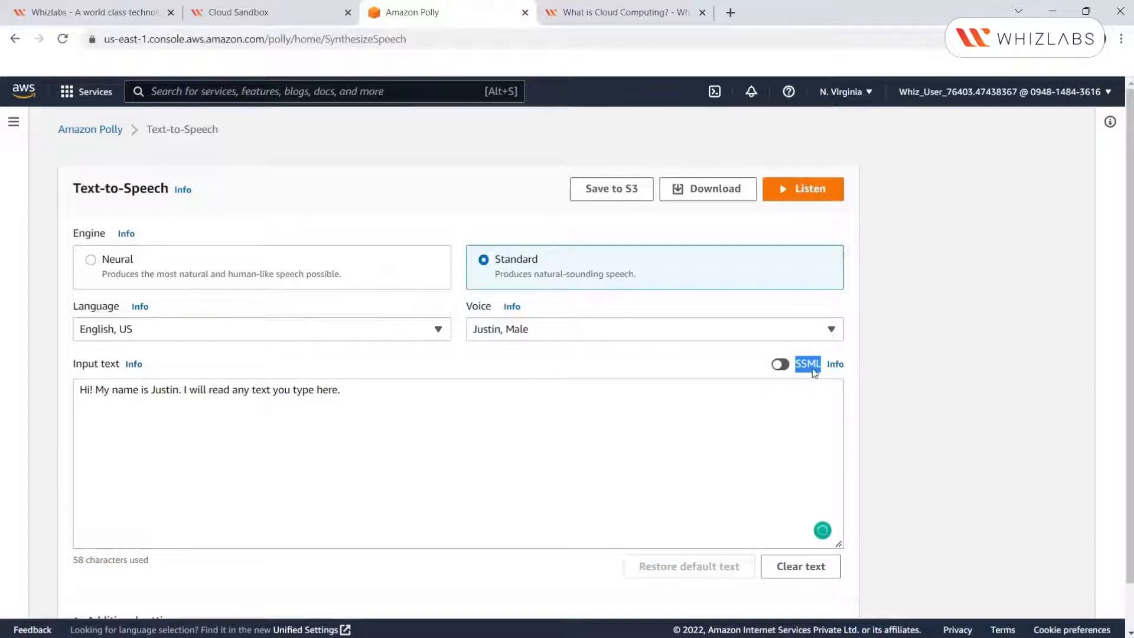
click(814, 371)
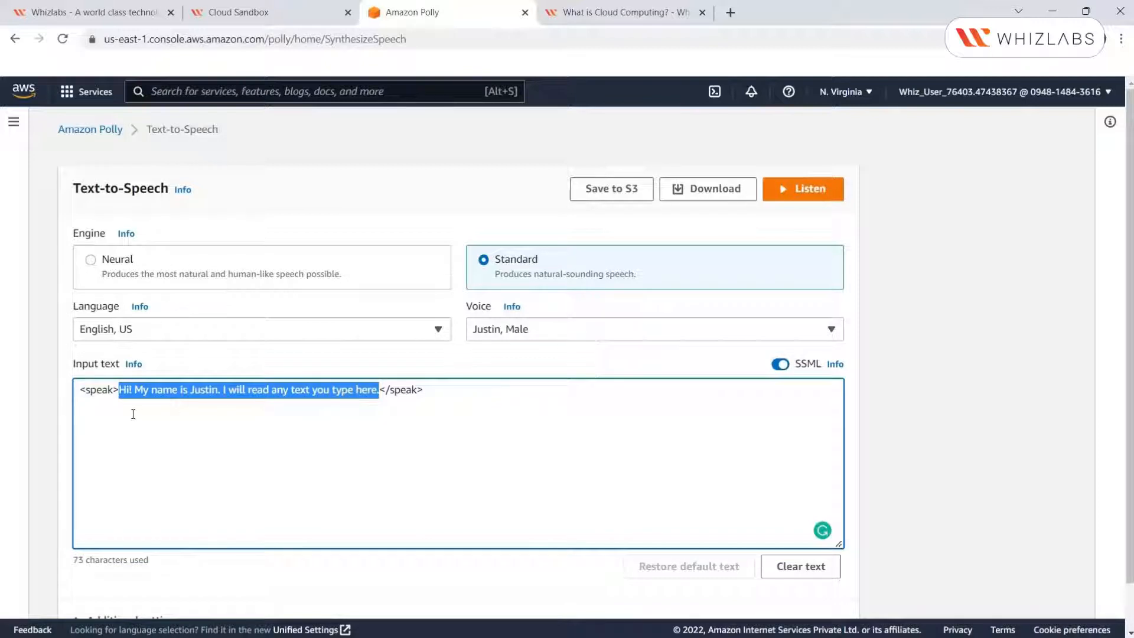
click(781, 364)
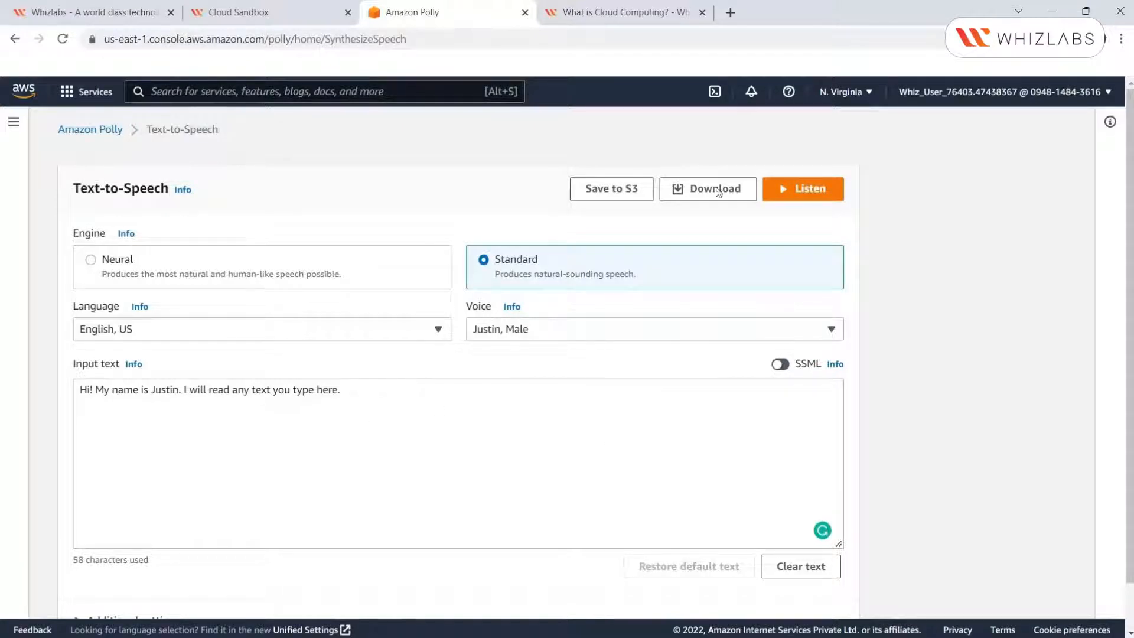
Step: Replace the input text with the first paragraph under "What is Cloud computing?" from the open Whizlabs blog post
click(592, 5)
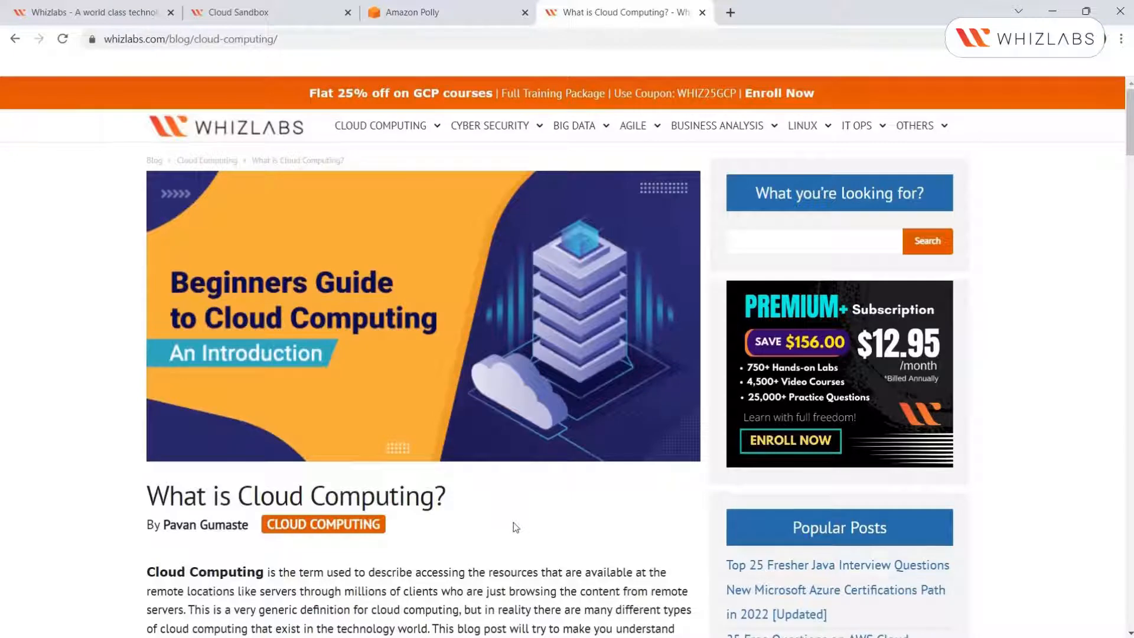
scroll(514, 524, down, 7)
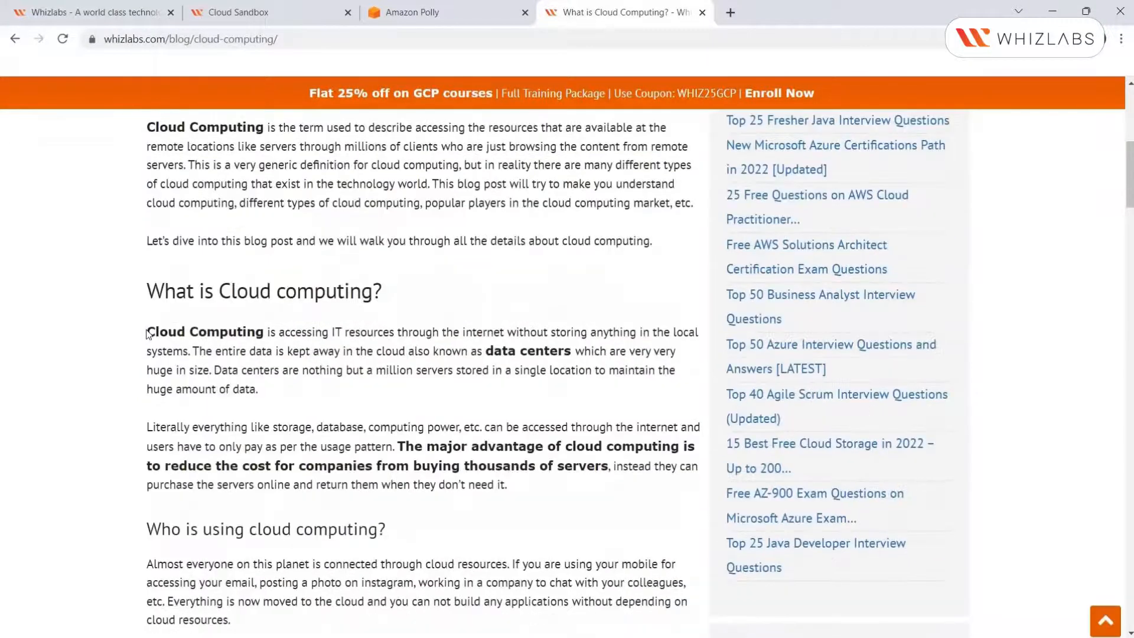
drag(147, 333, 285, 388)
key(ctrl+c)
key(ctrl+shift+Tab)
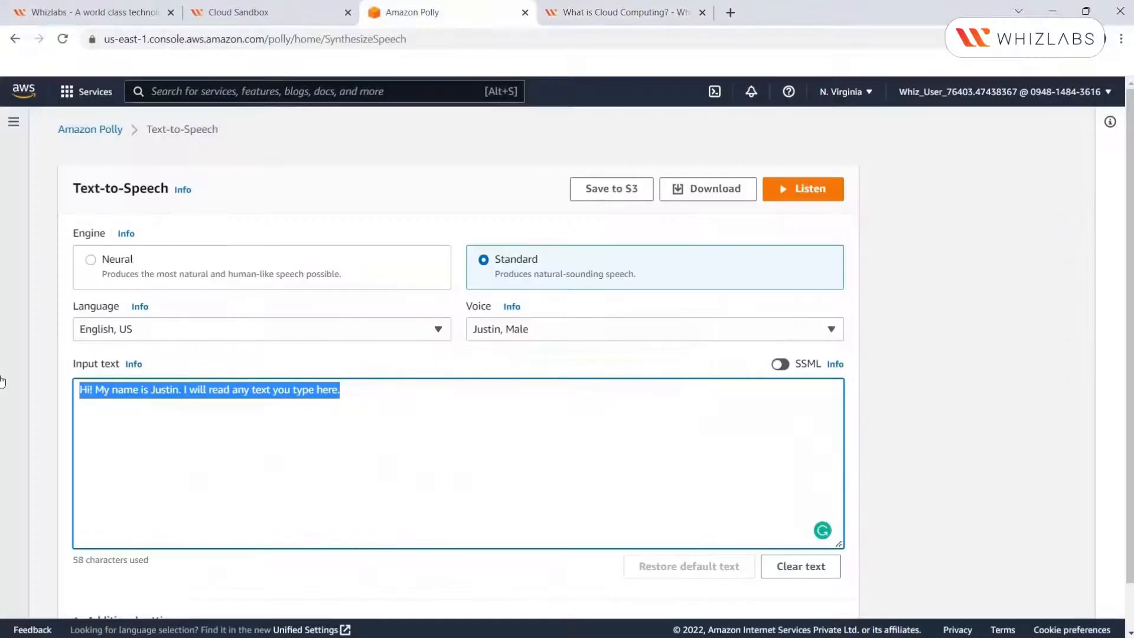
key(BackSpace)
key(ctrl+v)
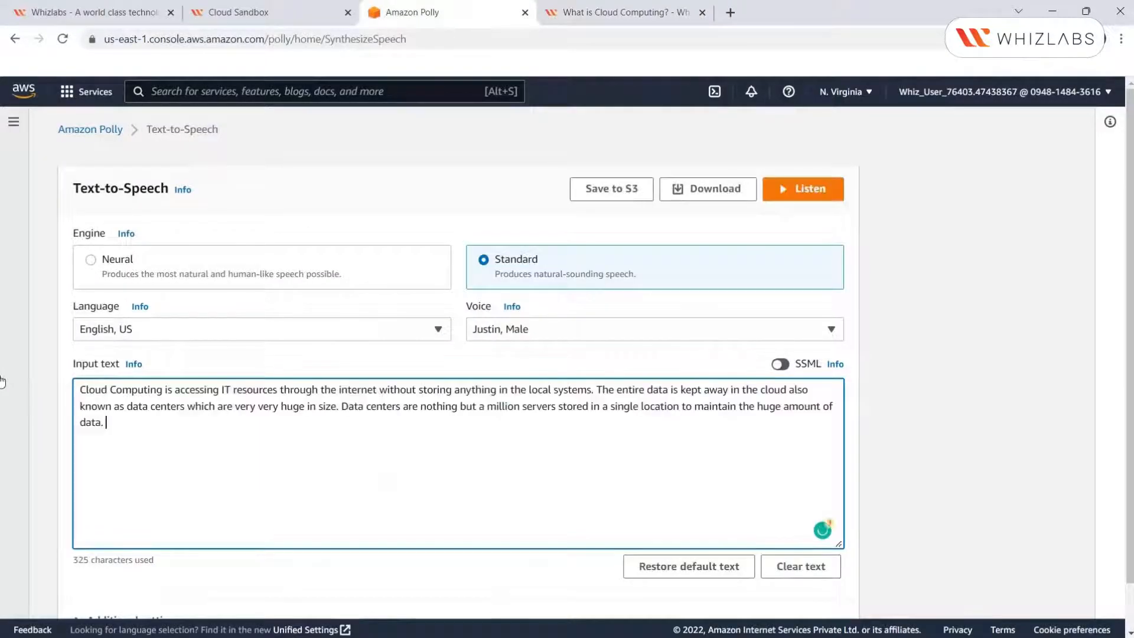
Step: Set the voice to Kimberly, Female and listen to the synthesized speech
click(567, 329)
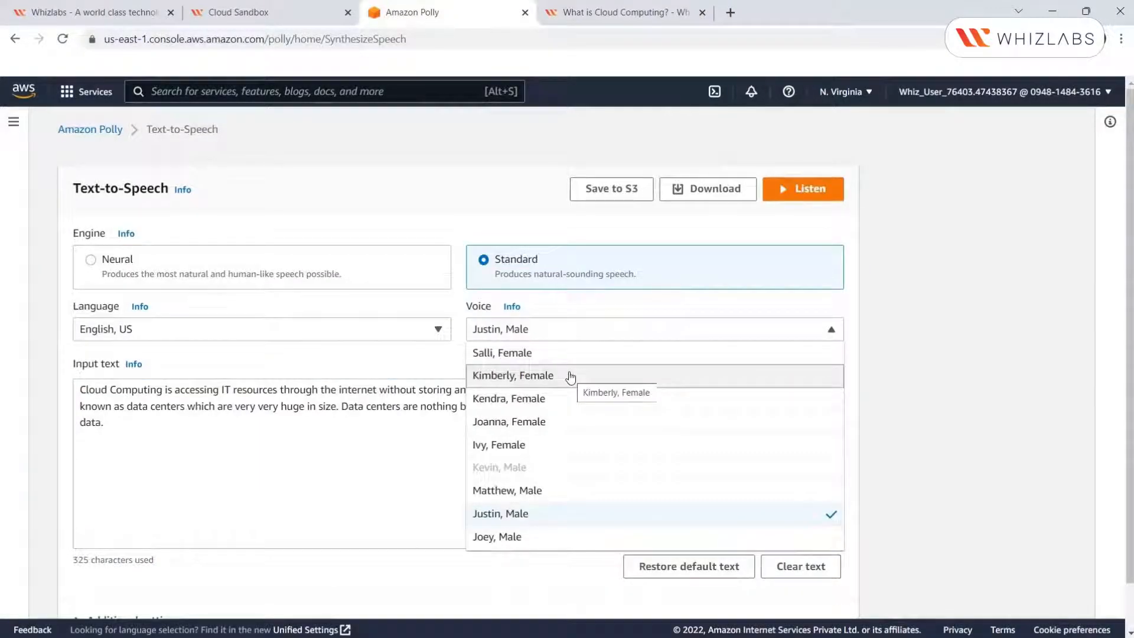
click(570, 377)
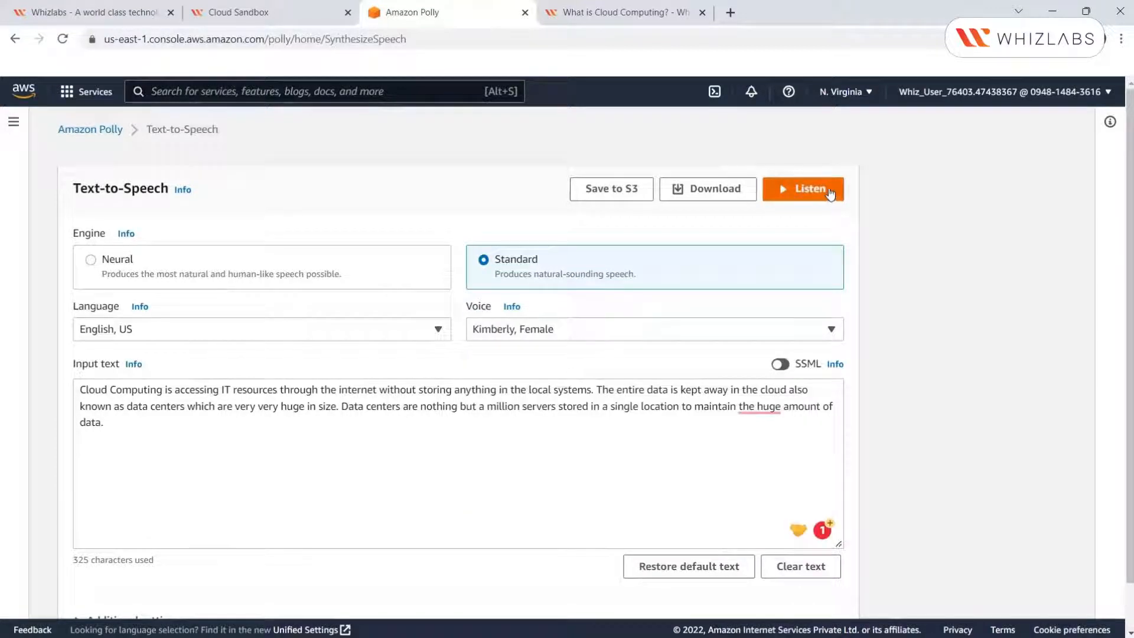
click(829, 191)
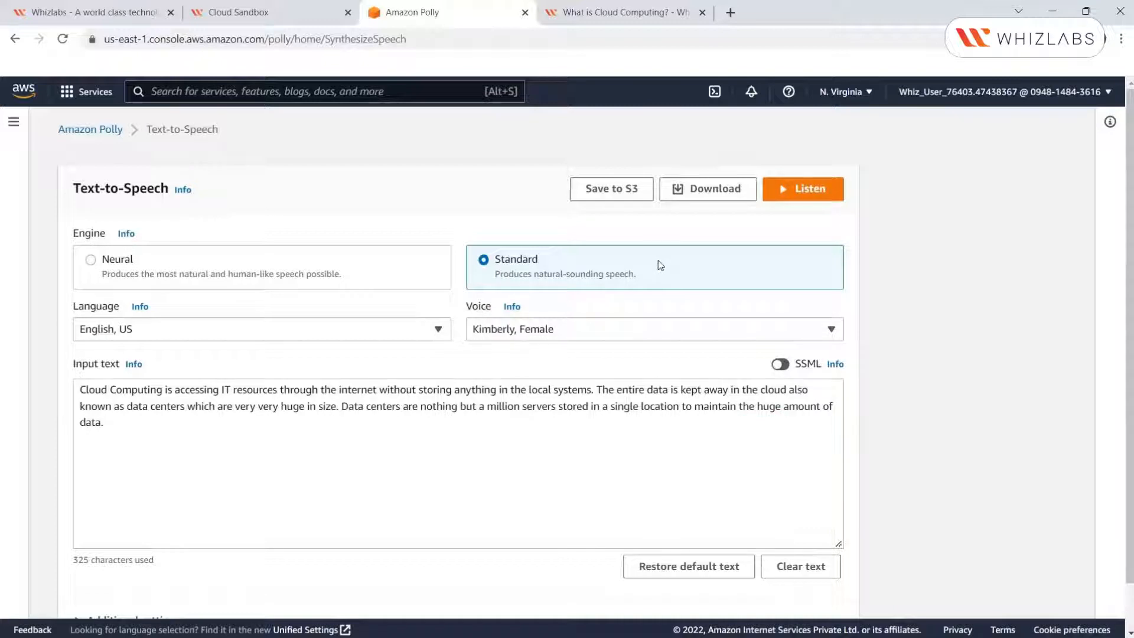
Step: Switch the engine to Neural and enable the speech file format settings with MP3 as the file format
click(170, 275)
scroll(467, 339, down, 2)
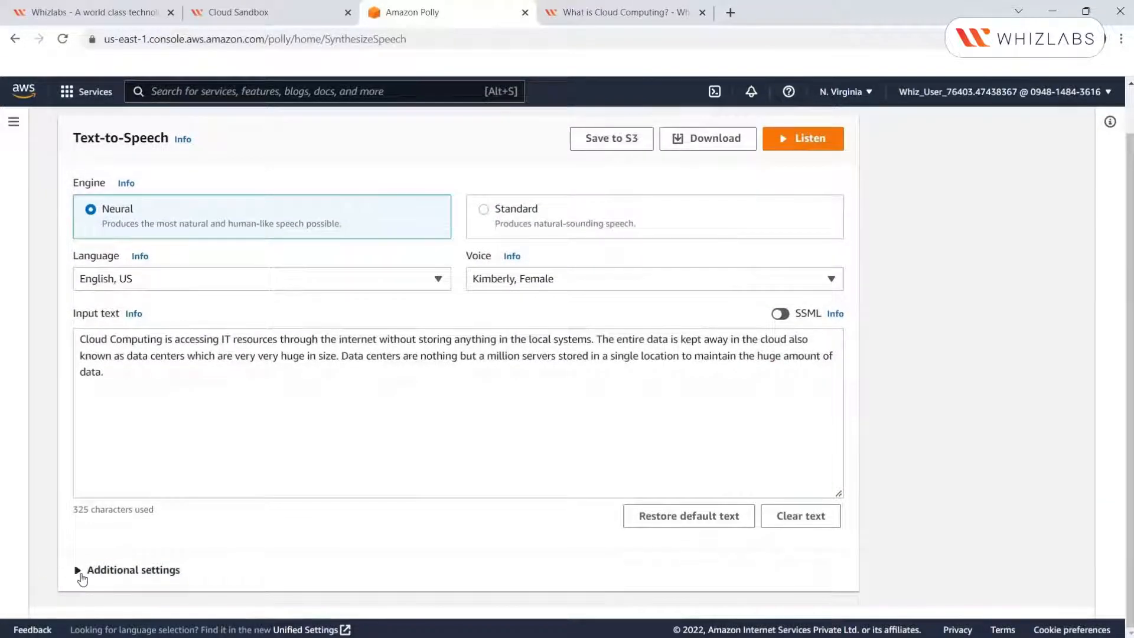
click(79, 571)
scroll(260, 397, down, 2)
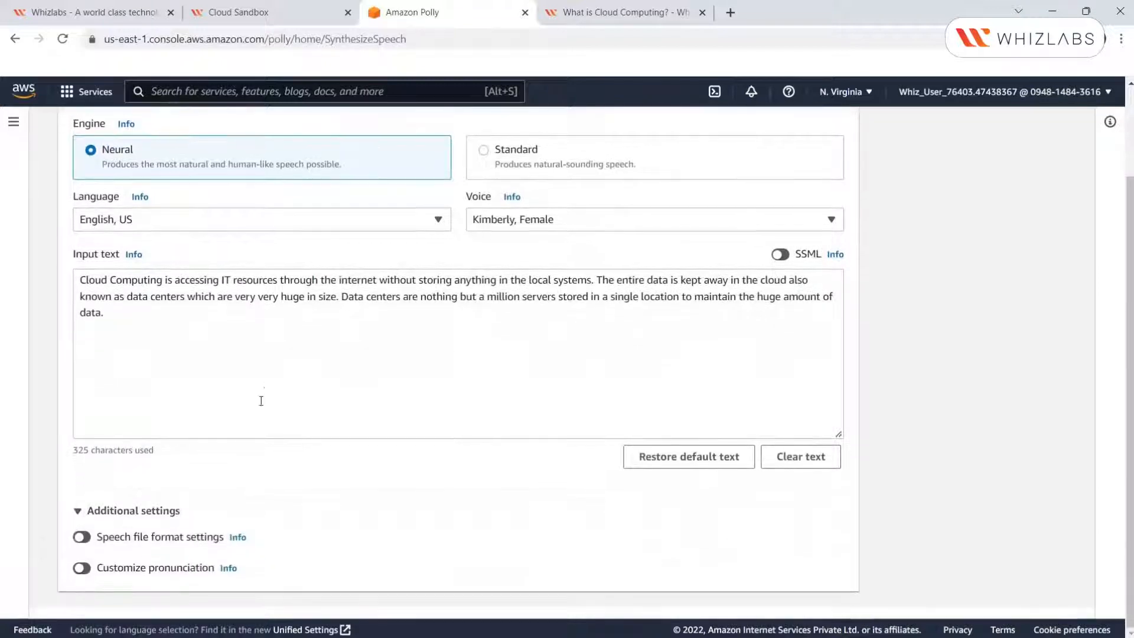
click(83, 537)
scroll(213, 537, down, 2)
click(214, 537)
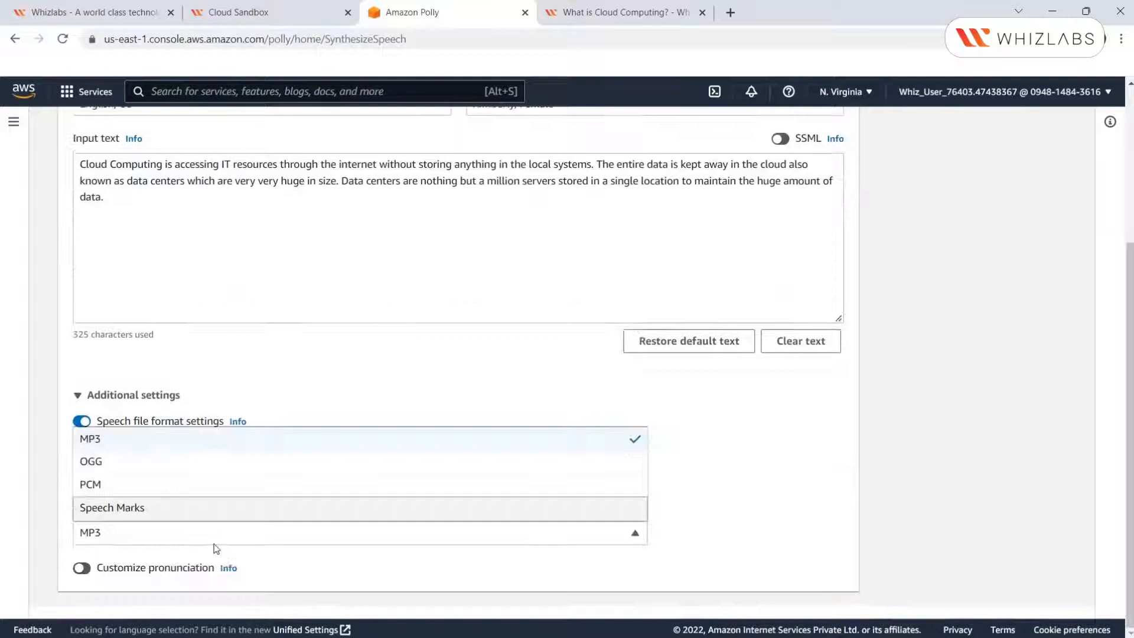
click(215, 536)
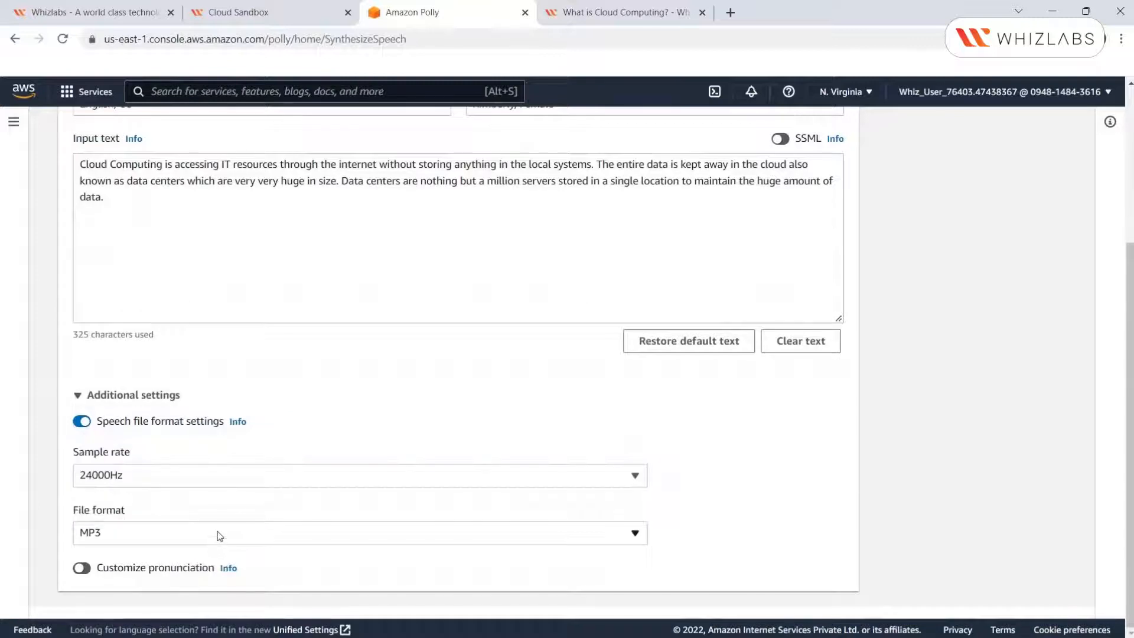
click(217, 532)
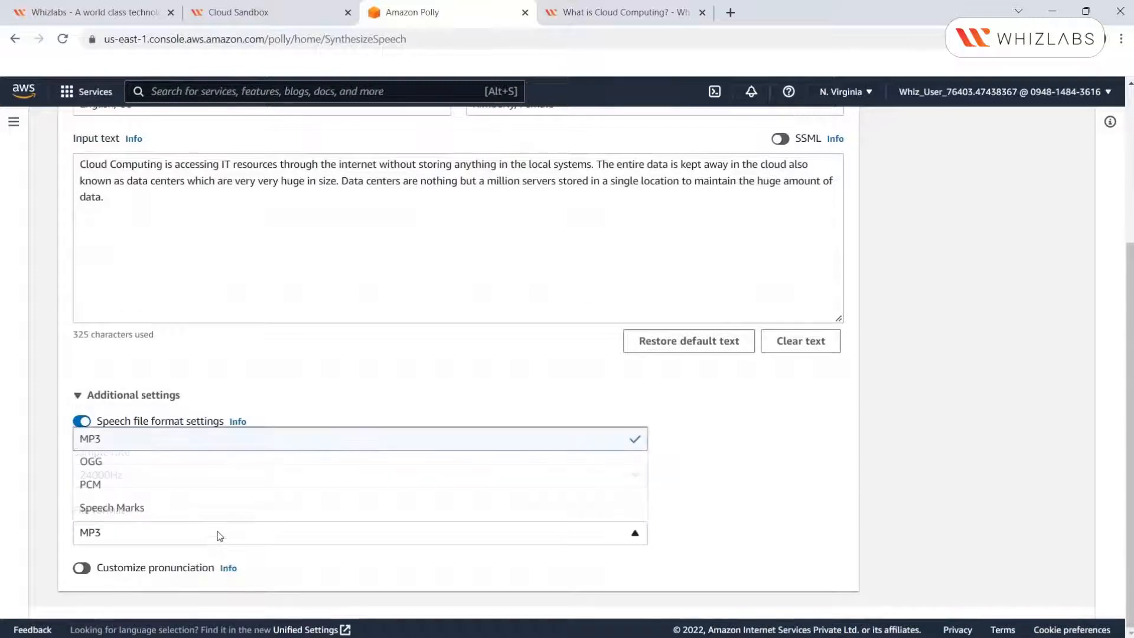
click(227, 444)
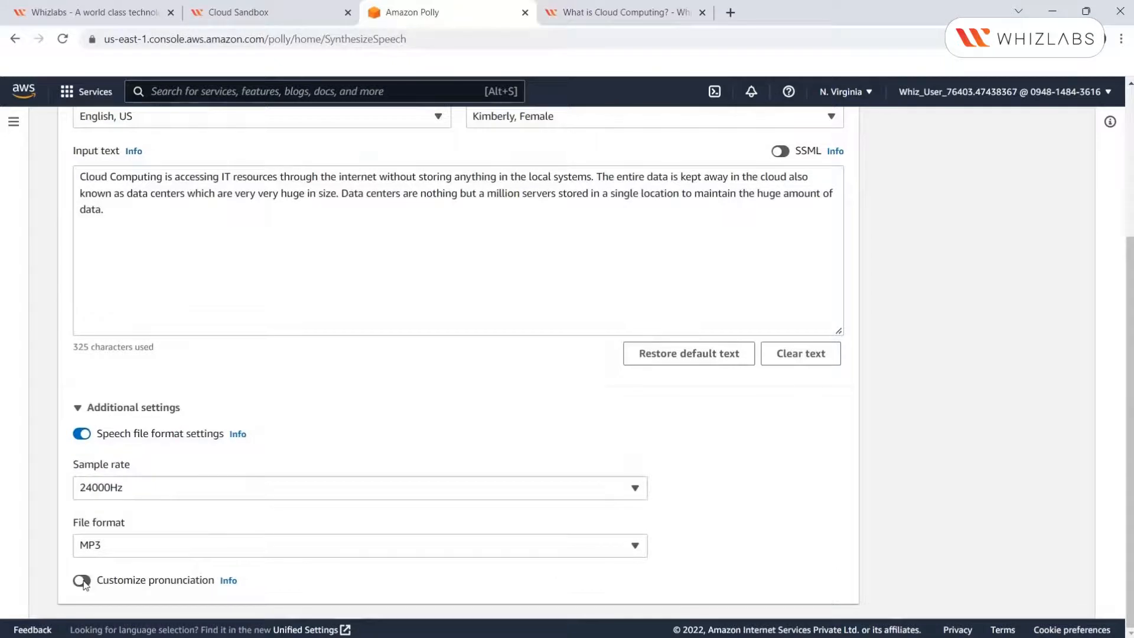
Step: Enable customized pronunciation in the additional settings and read its help information
click(83, 582)
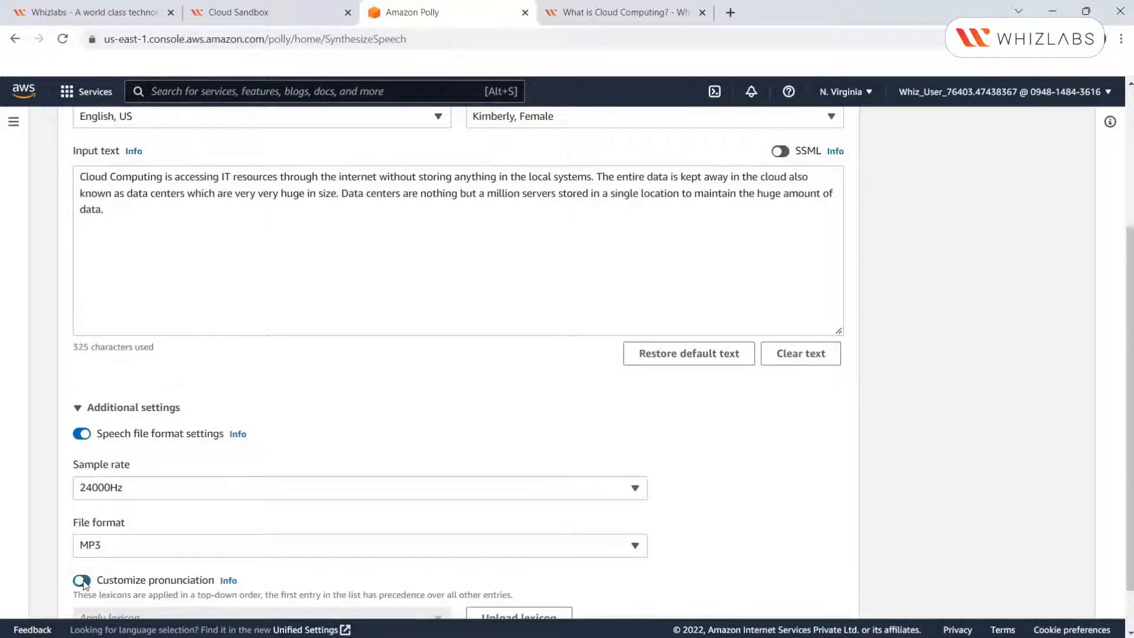
scroll(325, 539, down, 1)
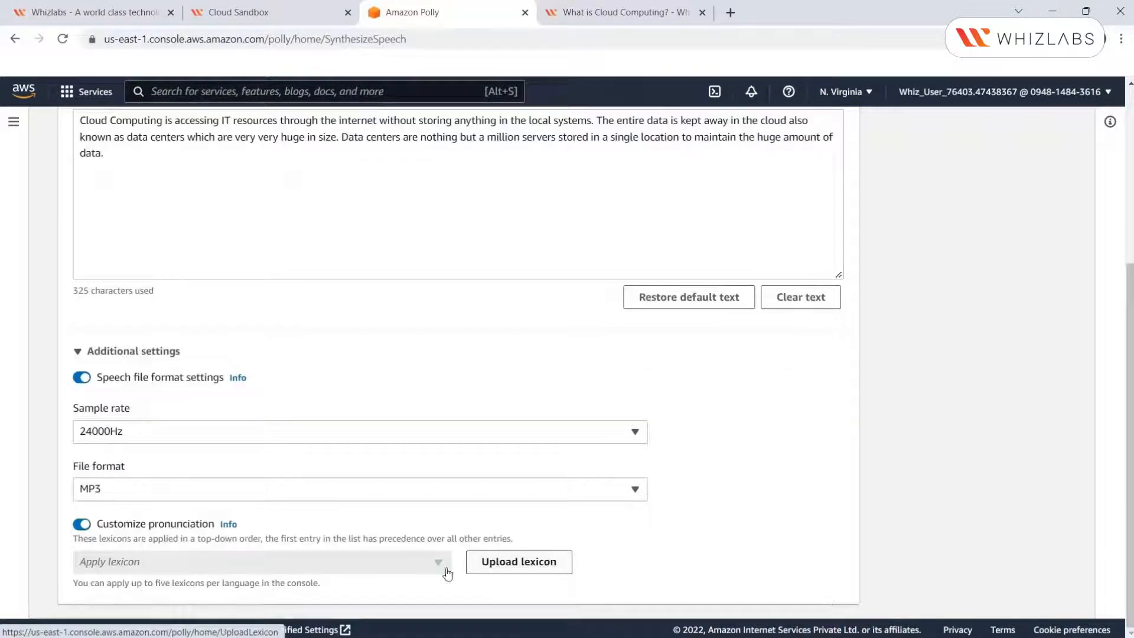
click(228, 525)
drag(1100, 284, 1094, 248)
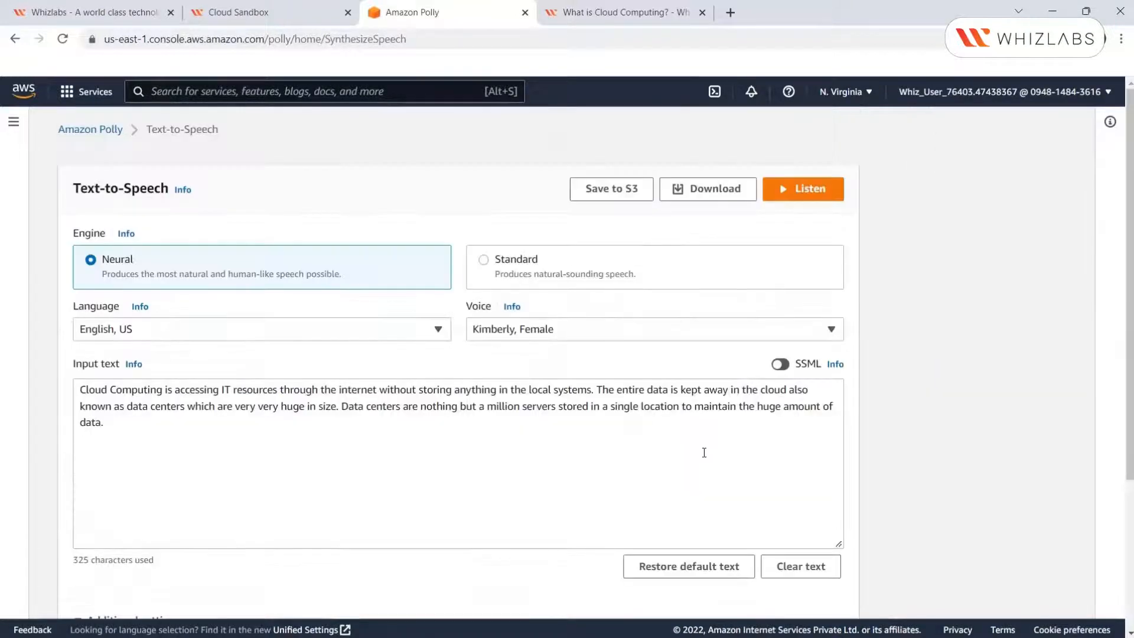
Step: Download the synthesized speech file and open the form for saving the speech to S3
click(698, 197)
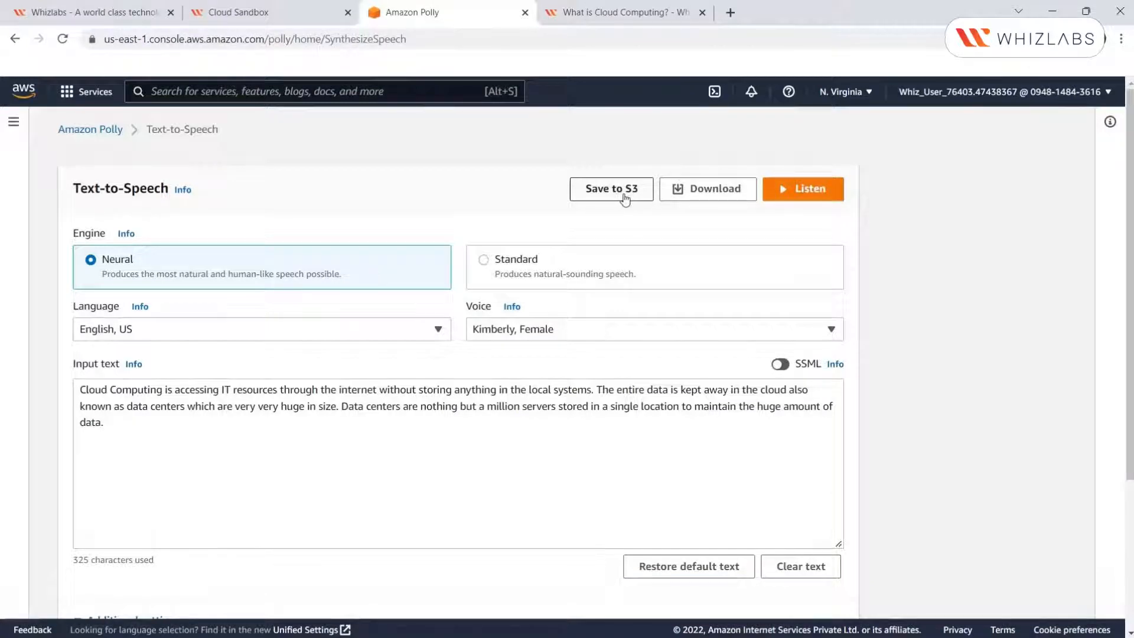
click(625, 200)
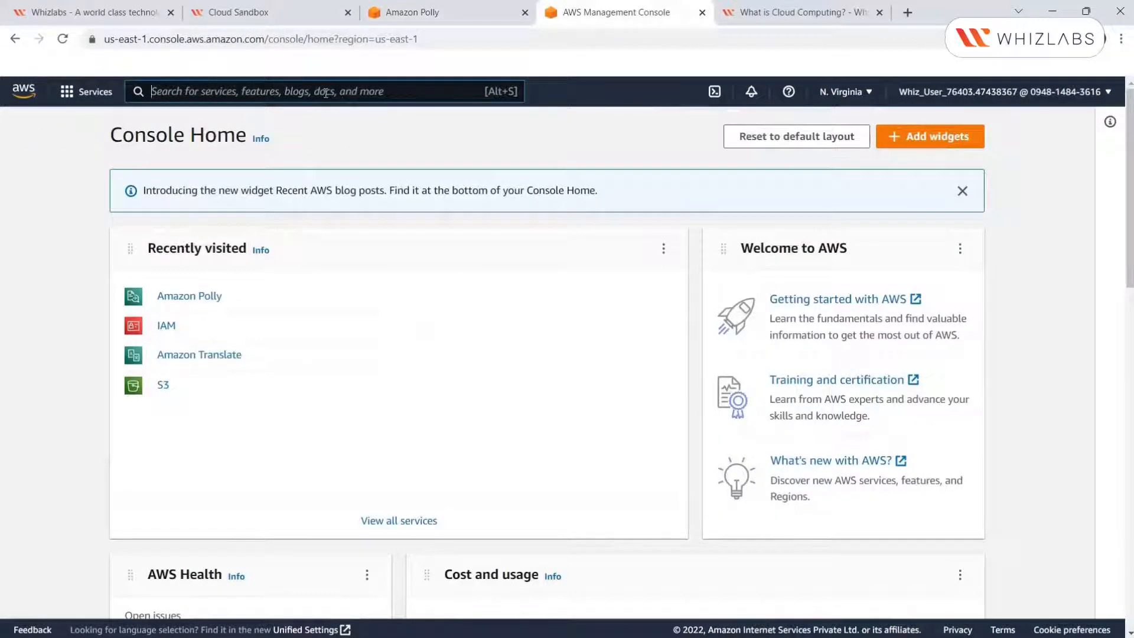
Step: Open the S3 service from a separate AWS console tab by searching for "s3"
click(325, 92)
text(s)
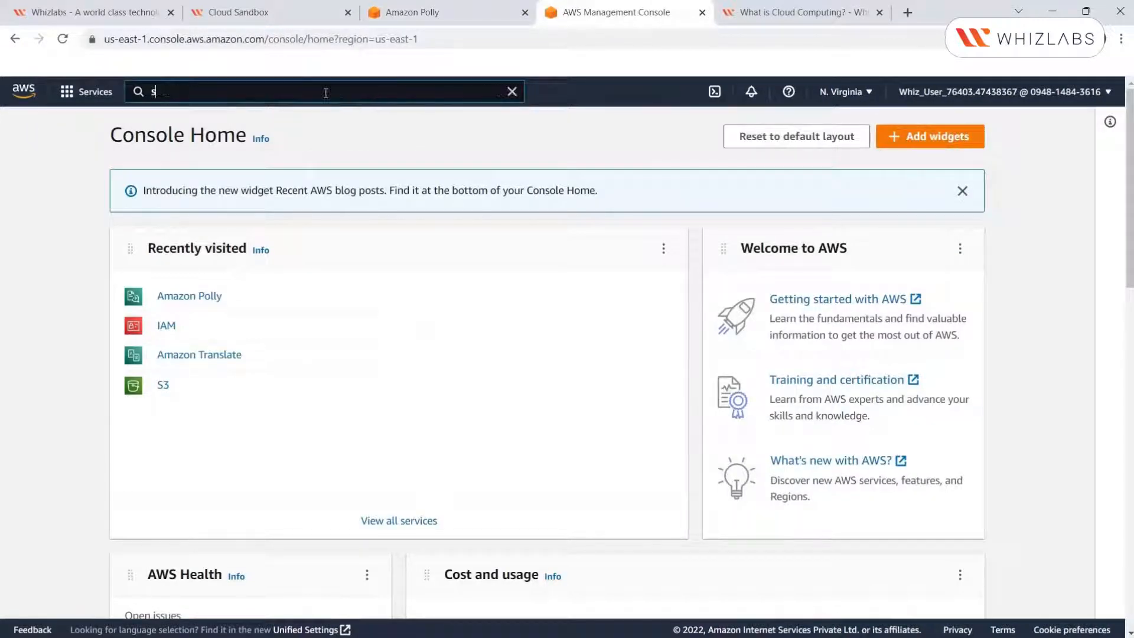
text(3)
click(347, 274)
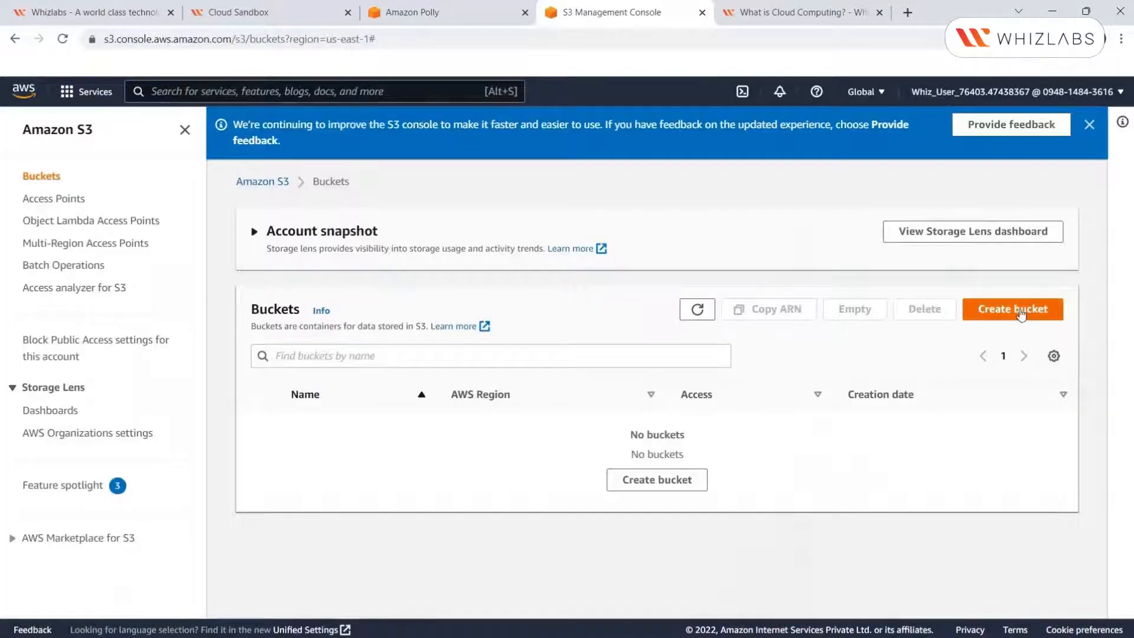
Step: Create an S3 bucket named amazonpollydemo, keeping the default region and all other default settings
click(1022, 315)
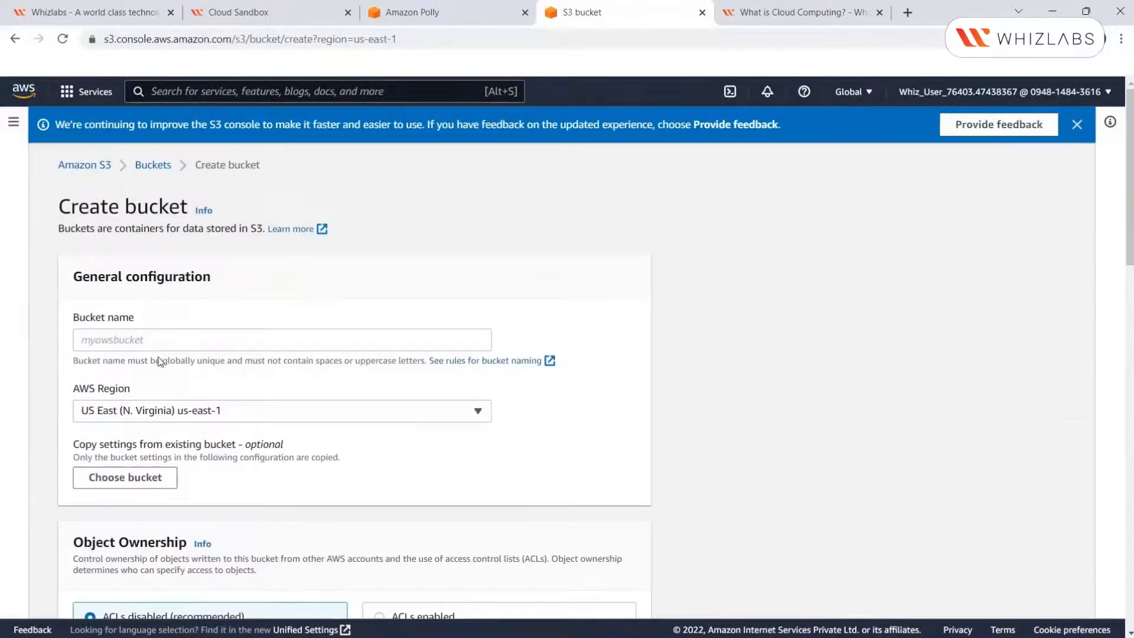
click(185, 340)
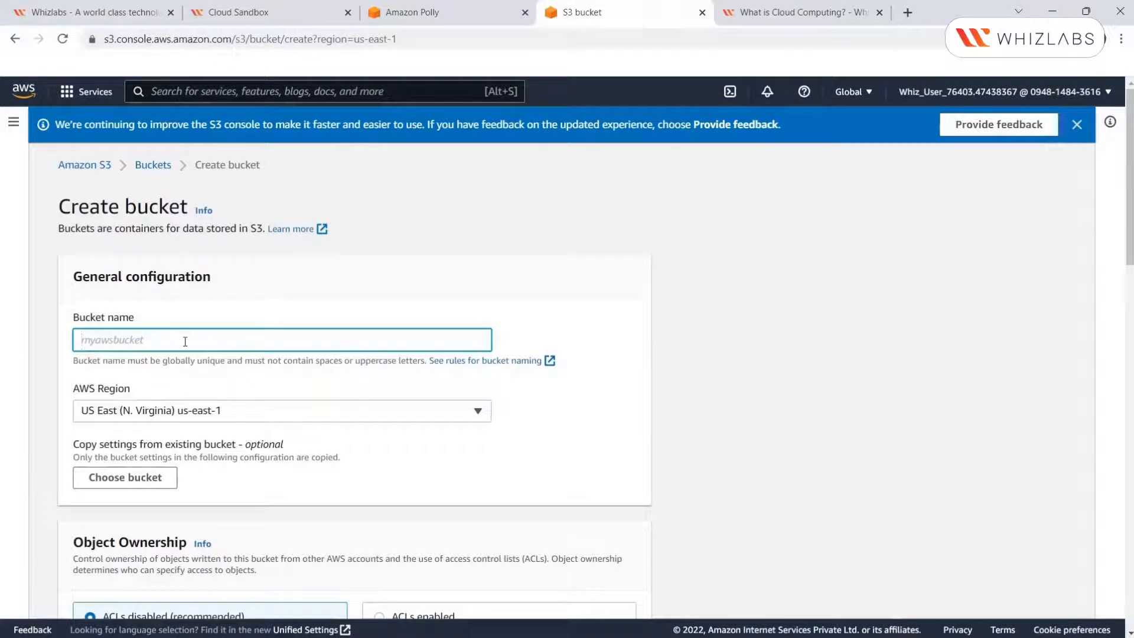
text(amazonpollydemo)
click(166, 434)
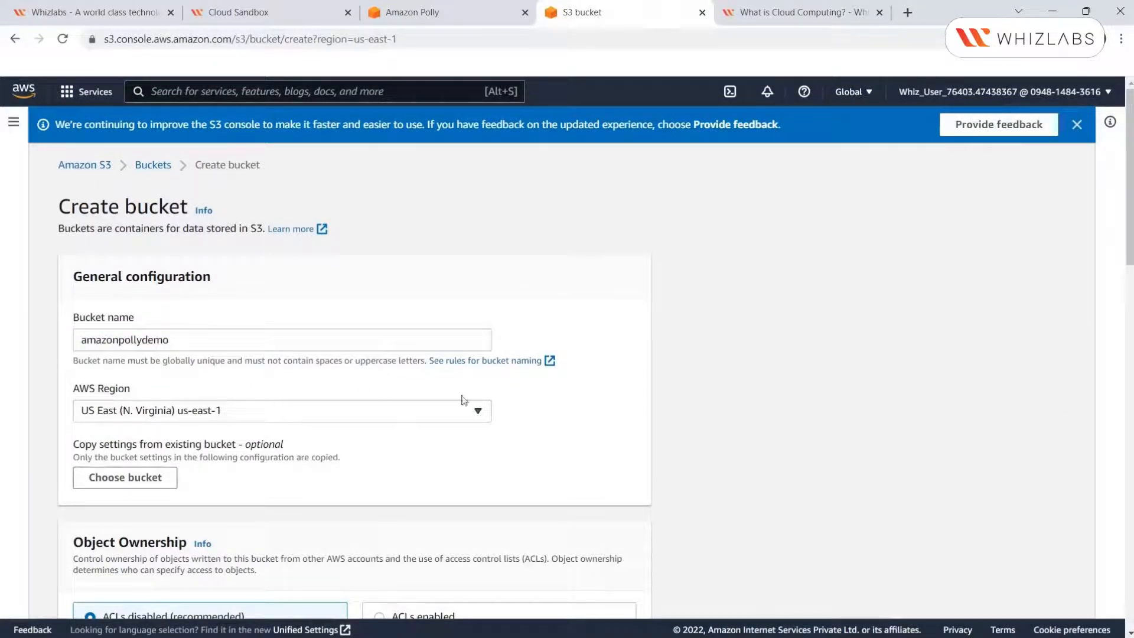
scroll(464, 401, down, 15)
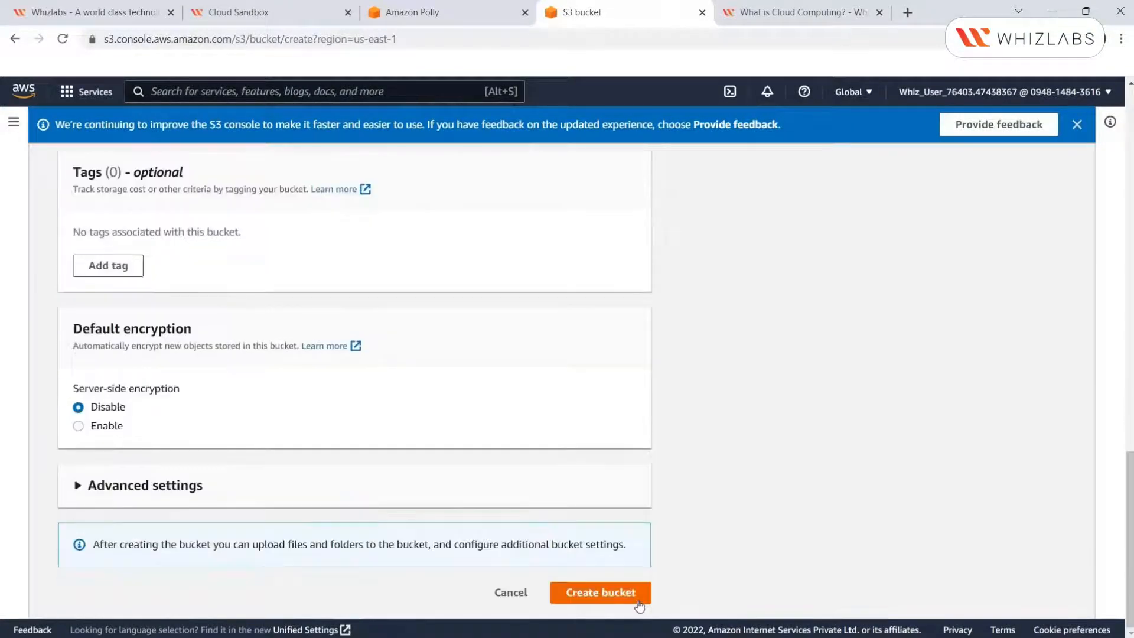
click(638, 603)
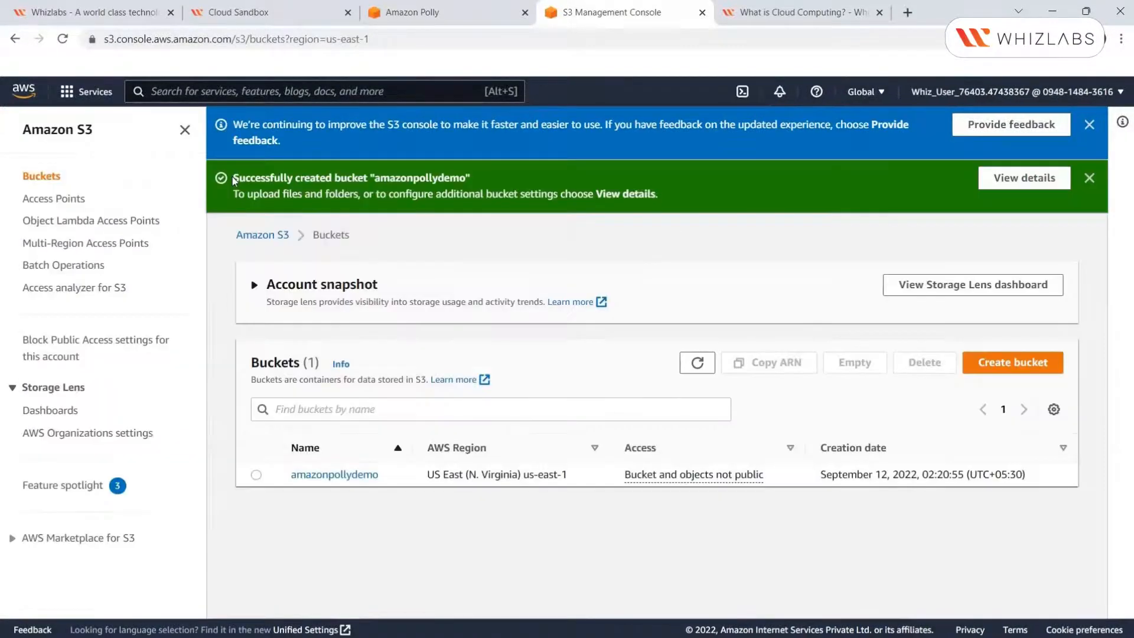
drag(234, 177, 443, 177)
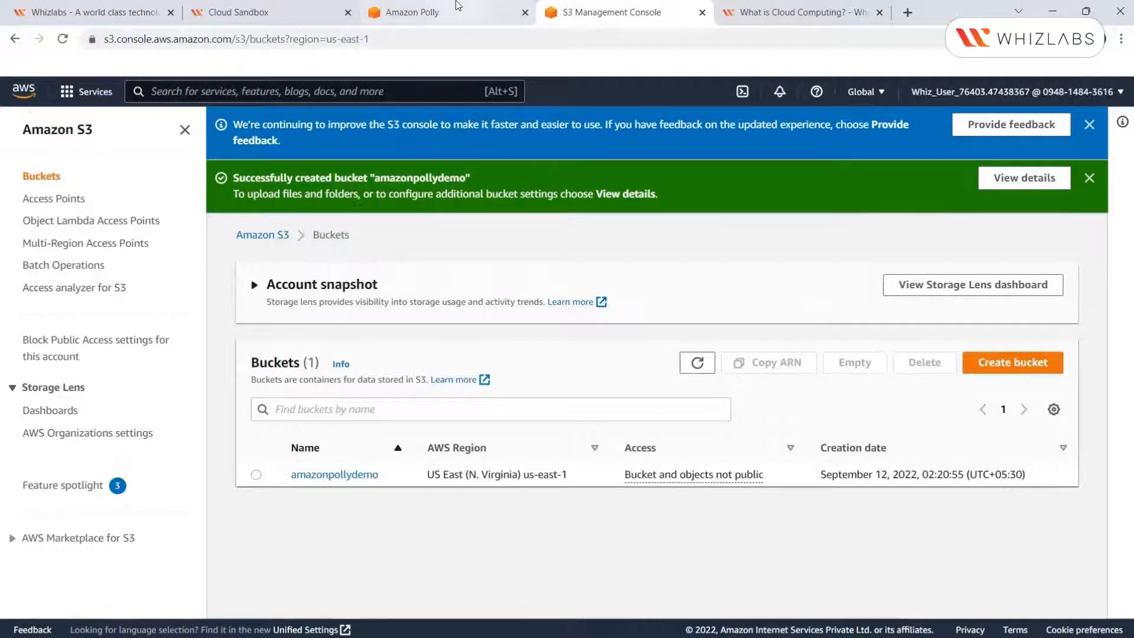
Step: Save the Amazon Polly speech to S3 with amazonpollydemo as the output bucket
click(458, 5)
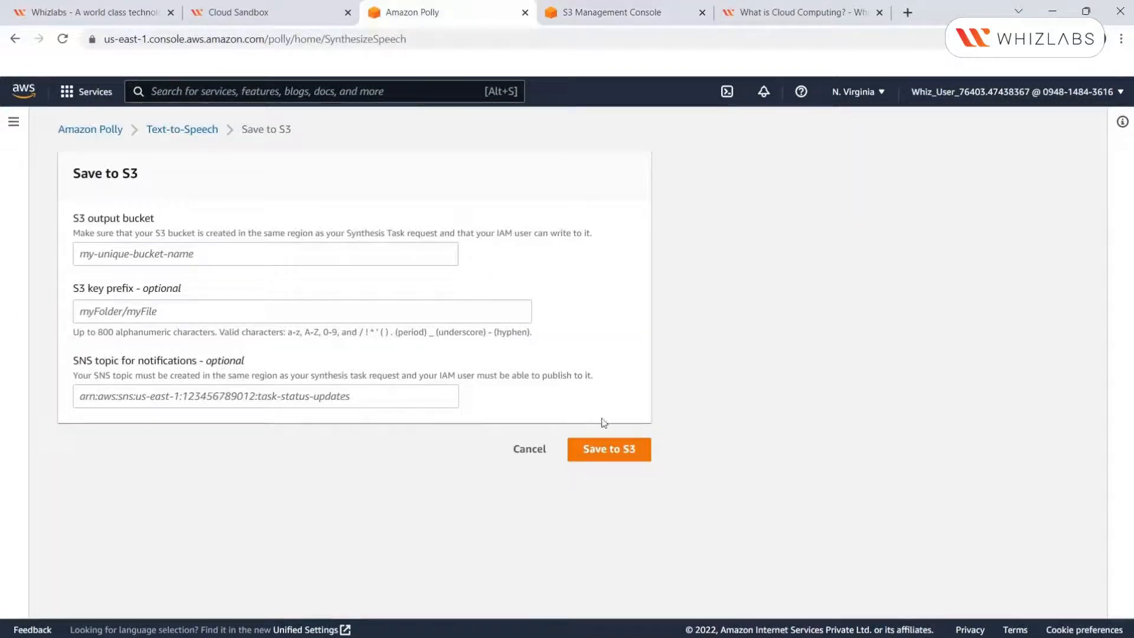
click(233, 259)
text(amazonpollydemo)
double_click(198, 253)
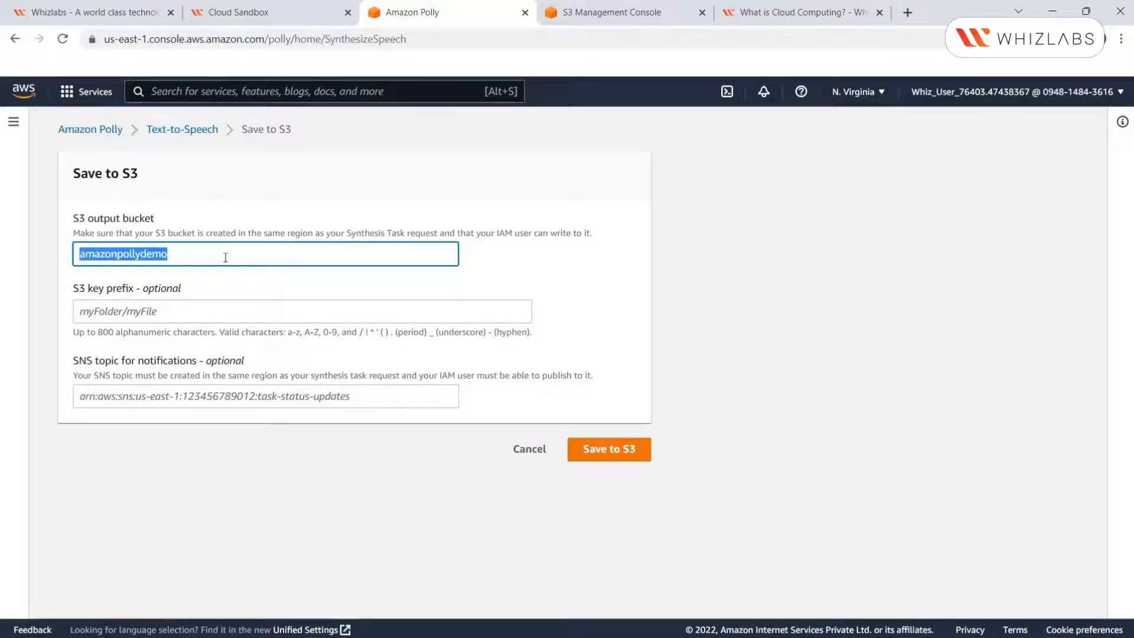
click(635, 460)
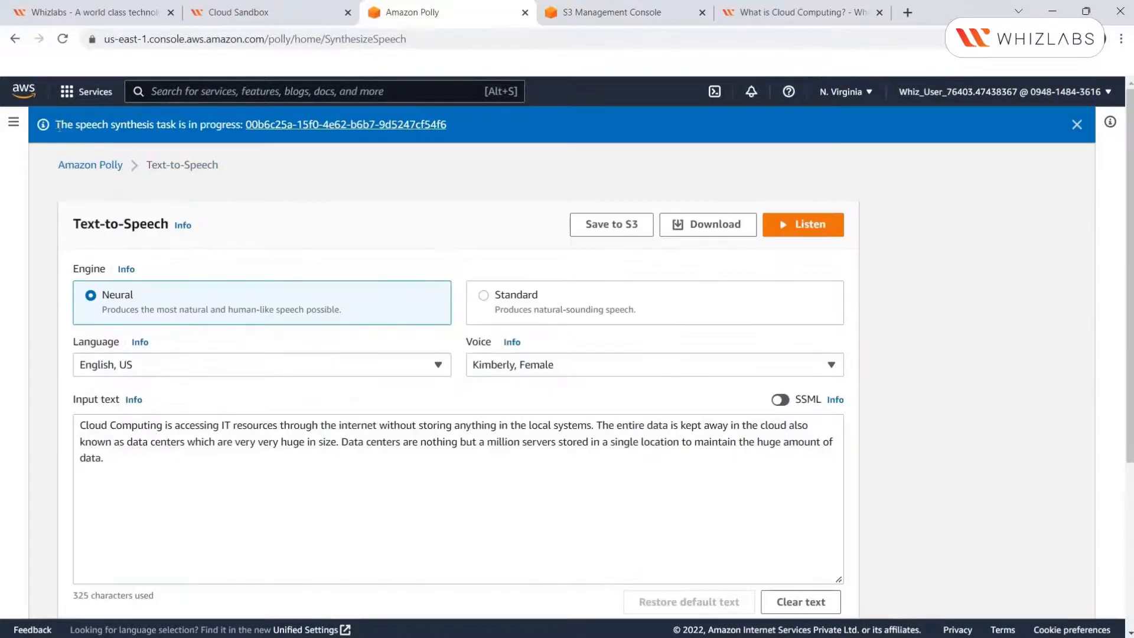
Step: Check the speech synthesis task's status and open the amazonpollydemo bucket to view the saved audio file
drag(56, 124, 158, 120)
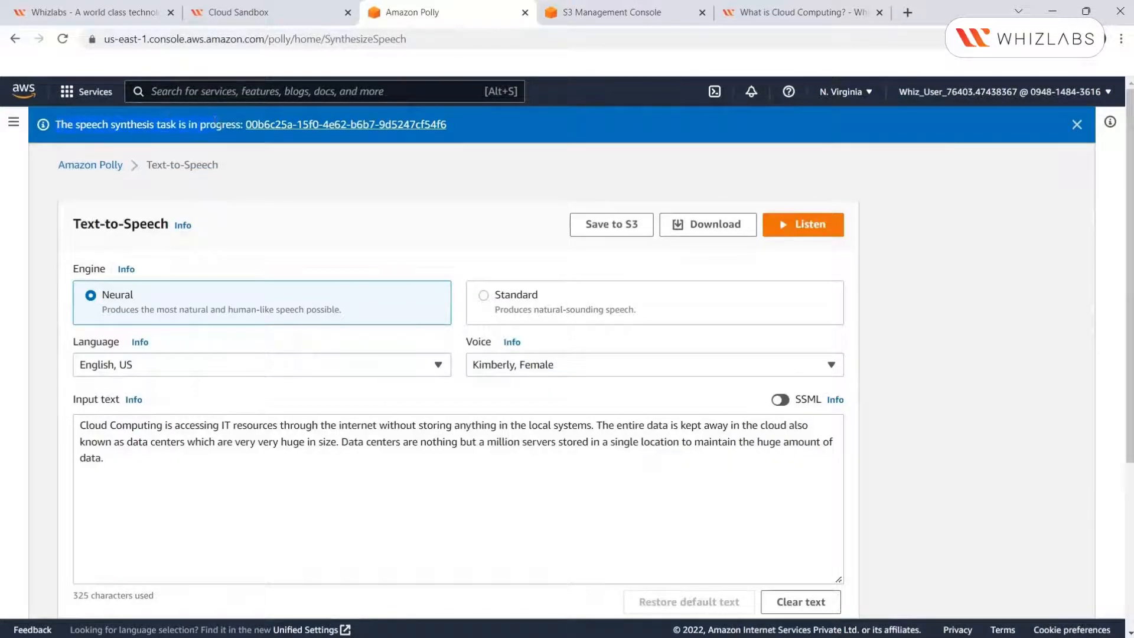
key(ctrl+Tab)
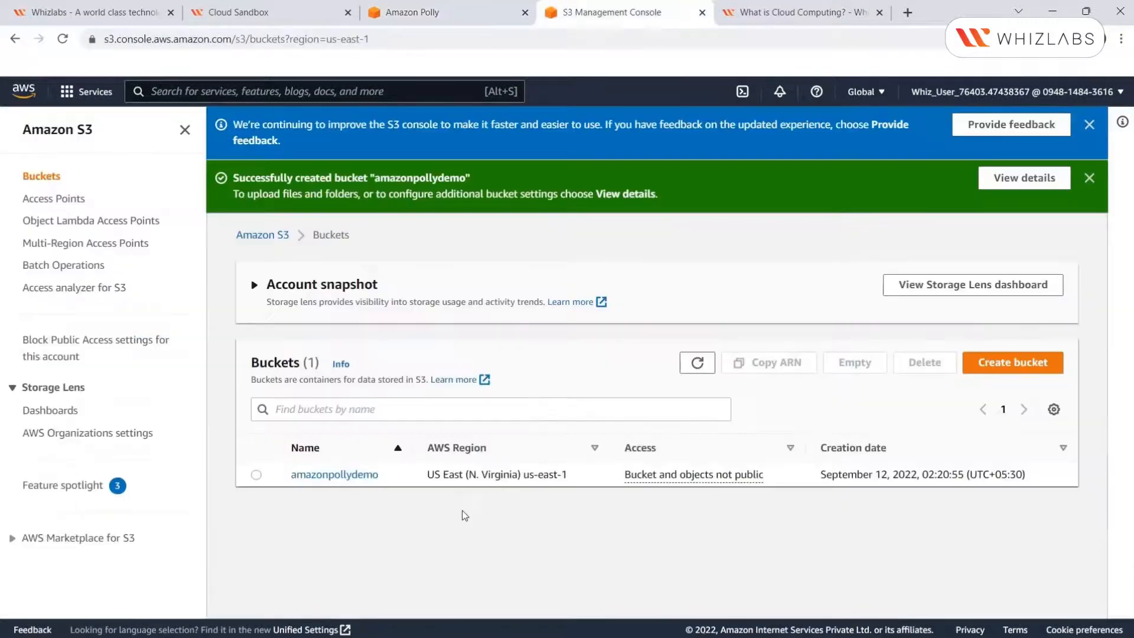
click(357, 476)
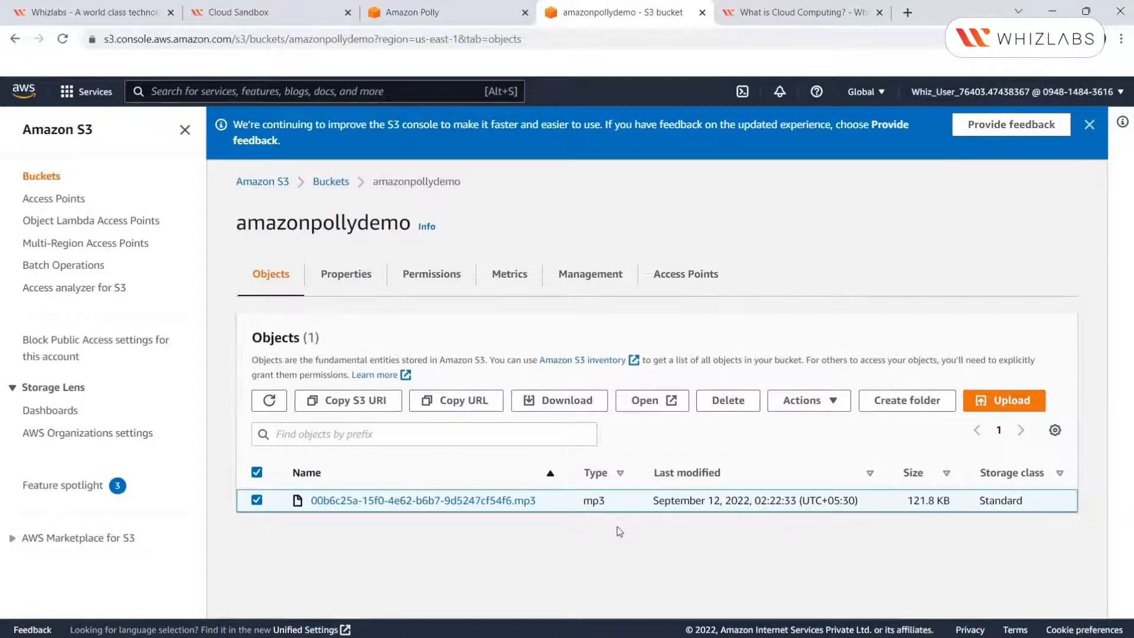
Step: Replace the Polly input text with the paragraph under "Who is using cloud computing?" from the Whizlabs blog post
click(458, 12)
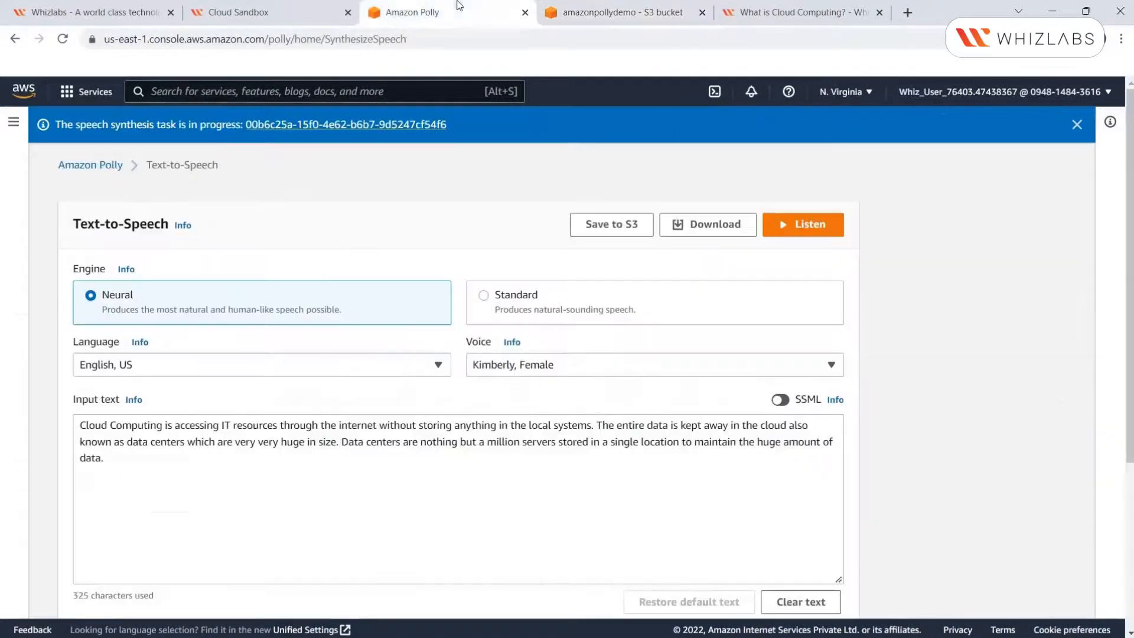
click(771, 6)
scroll(153, 263, down, 5)
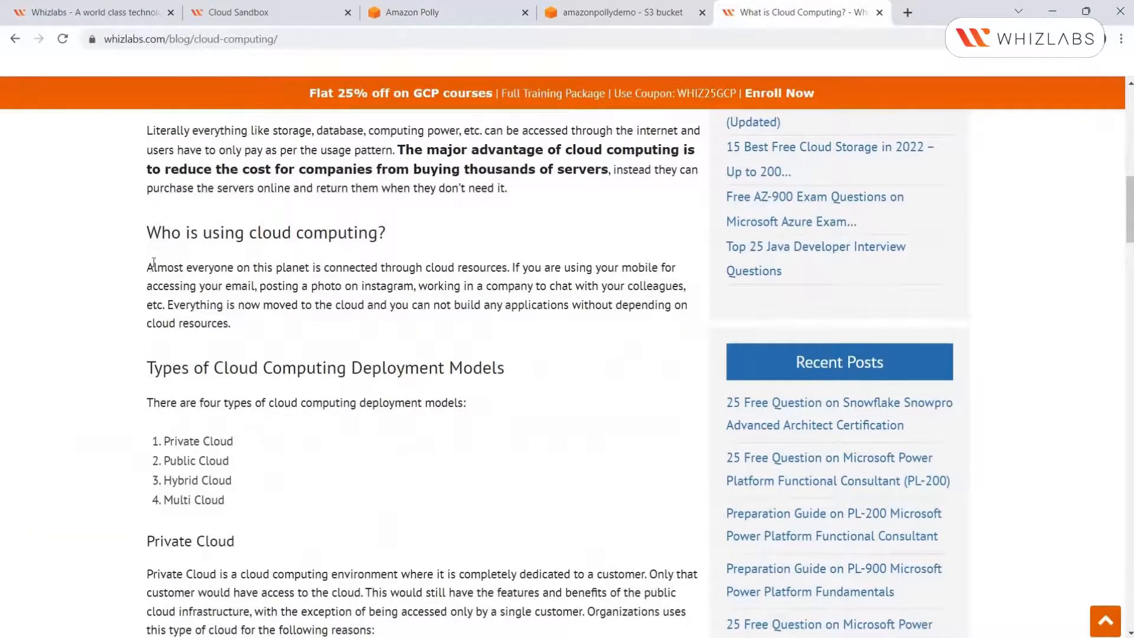
drag(148, 267, 308, 329)
drag(109, 459, 69, 433)
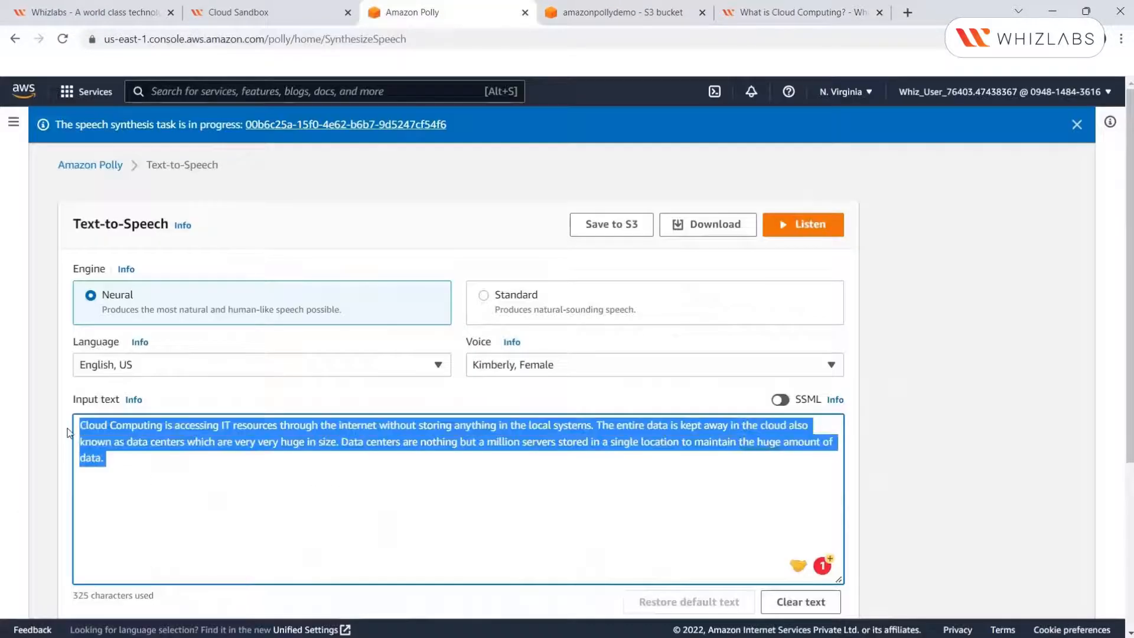
key(BackSpace)
key(ctrl+v)
Step: Set the Polly voice to Matthew, Male and save the speech to S3 with amazonpollydemo as the output bucket
click(567, 365)
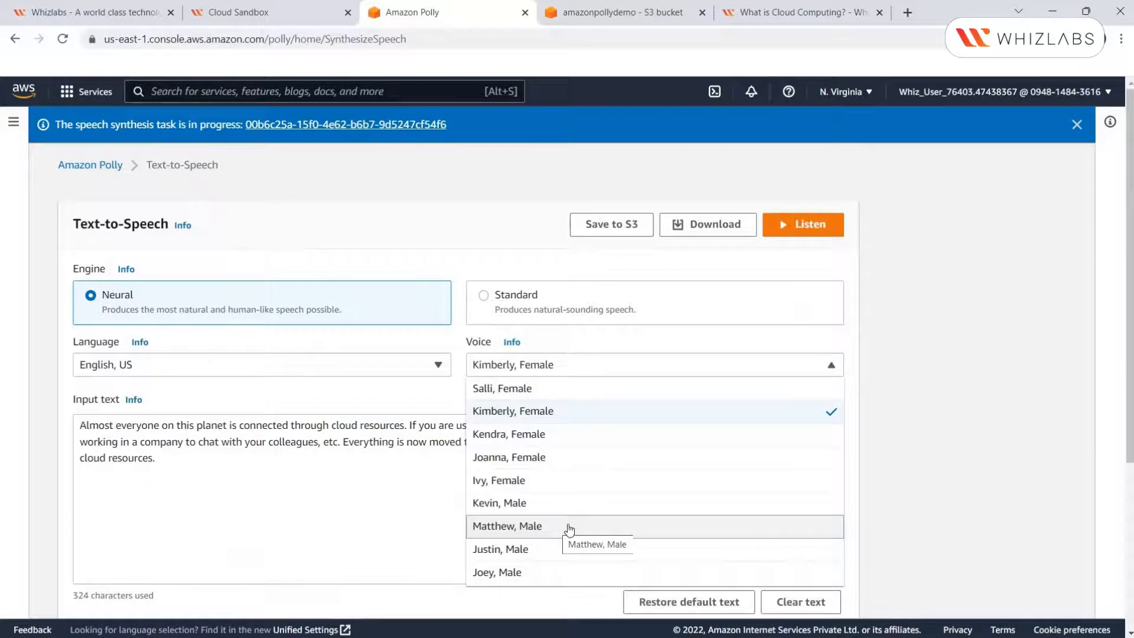
click(569, 528)
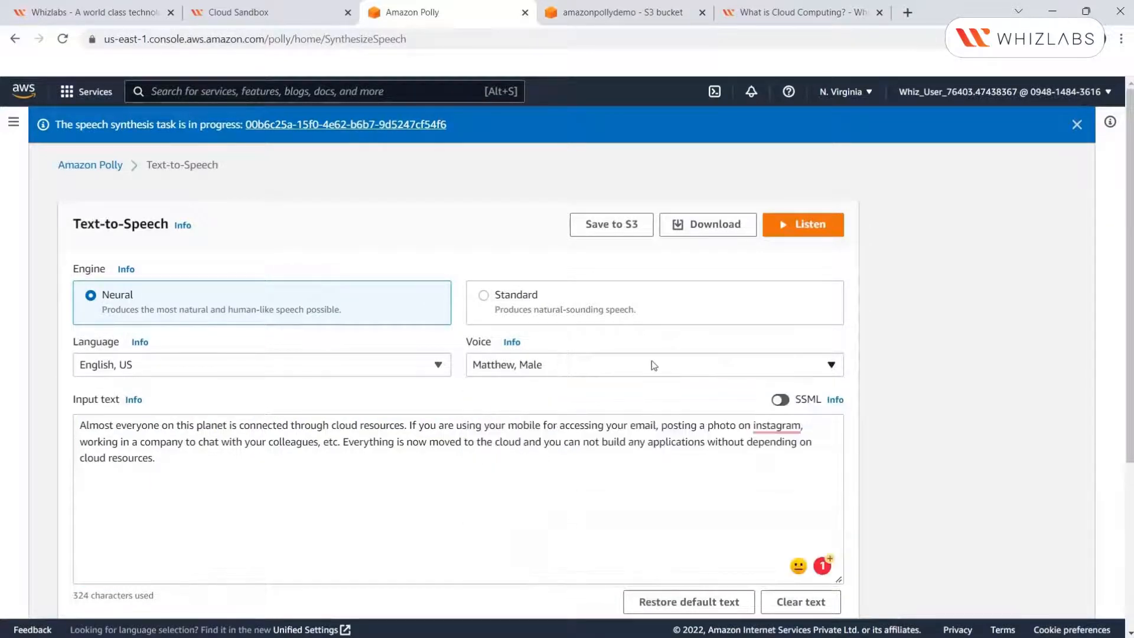
click(613, 228)
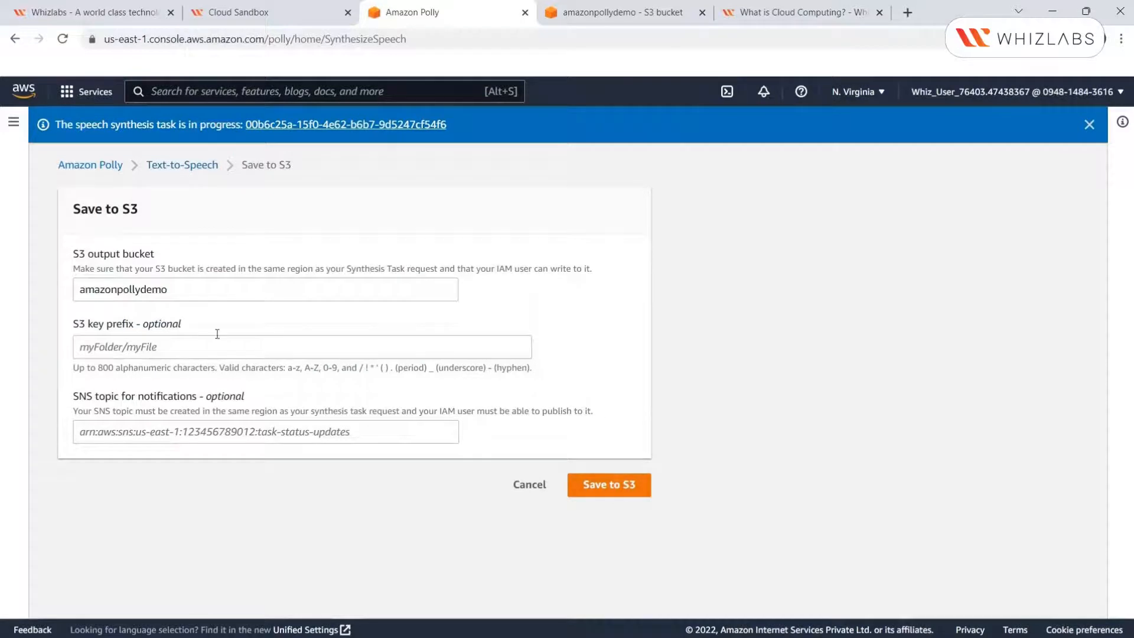
click(152, 295)
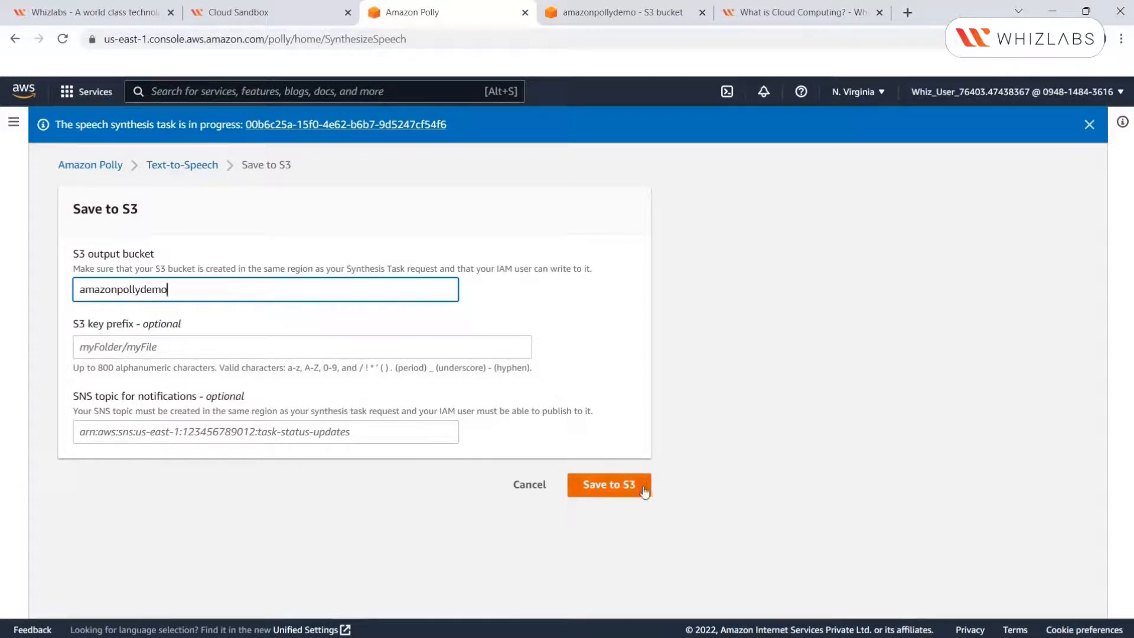
click(609, 485)
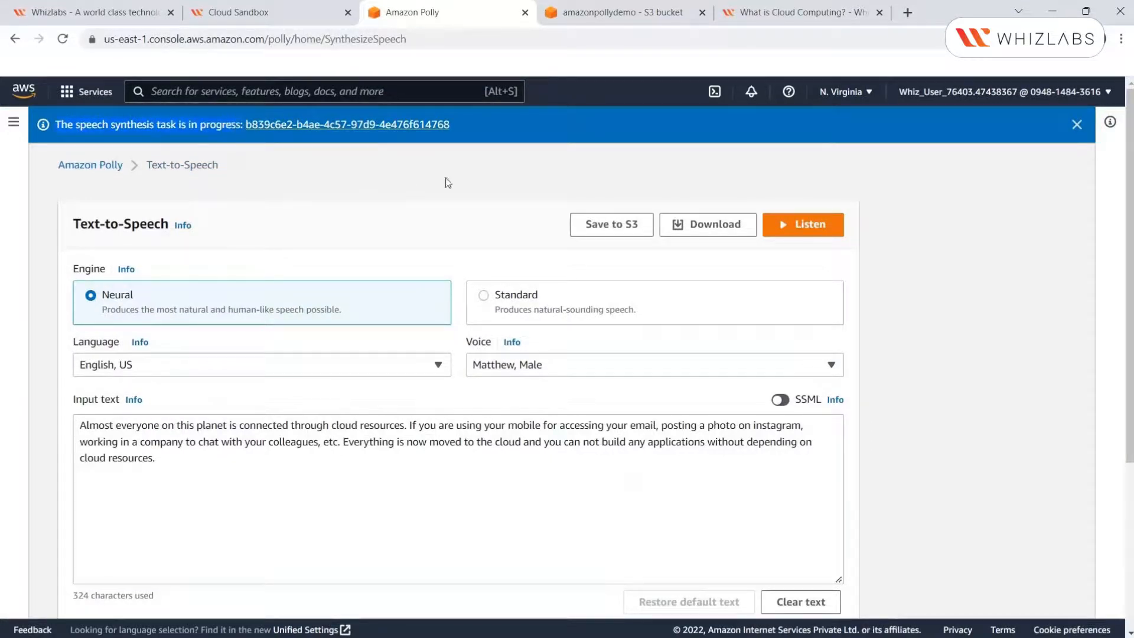
Step: Check the saved audio files in the amazonpollydemo bucket, selecting the first MP3 object, and return to Amazon Polly
key(ctrl+Tab)
click(257, 500)
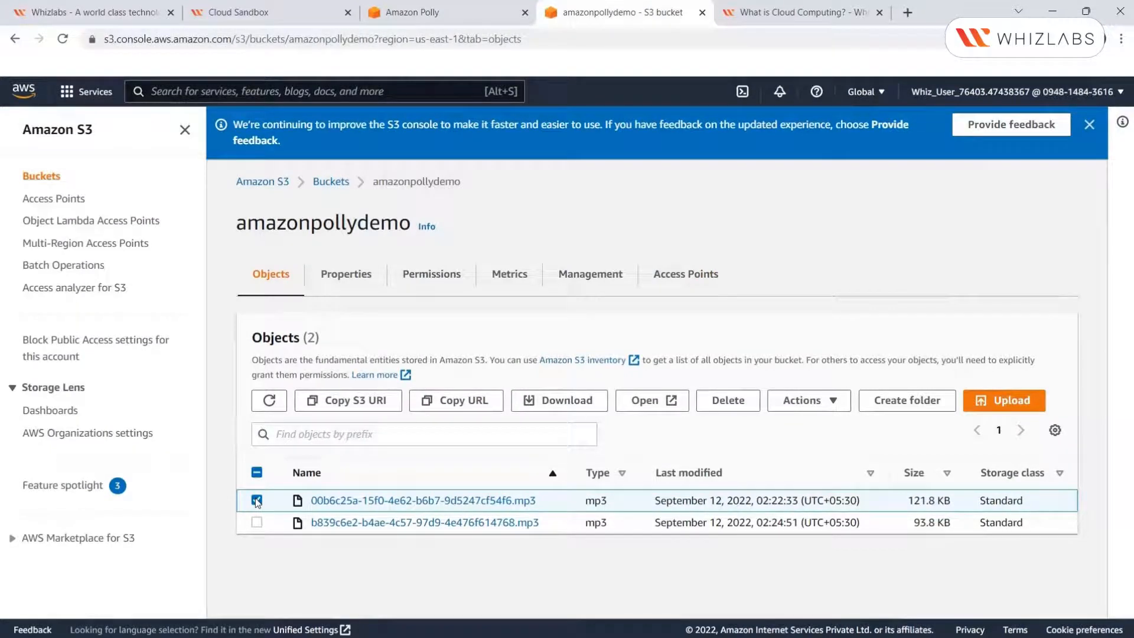
key(ctrl+shift+Tab)
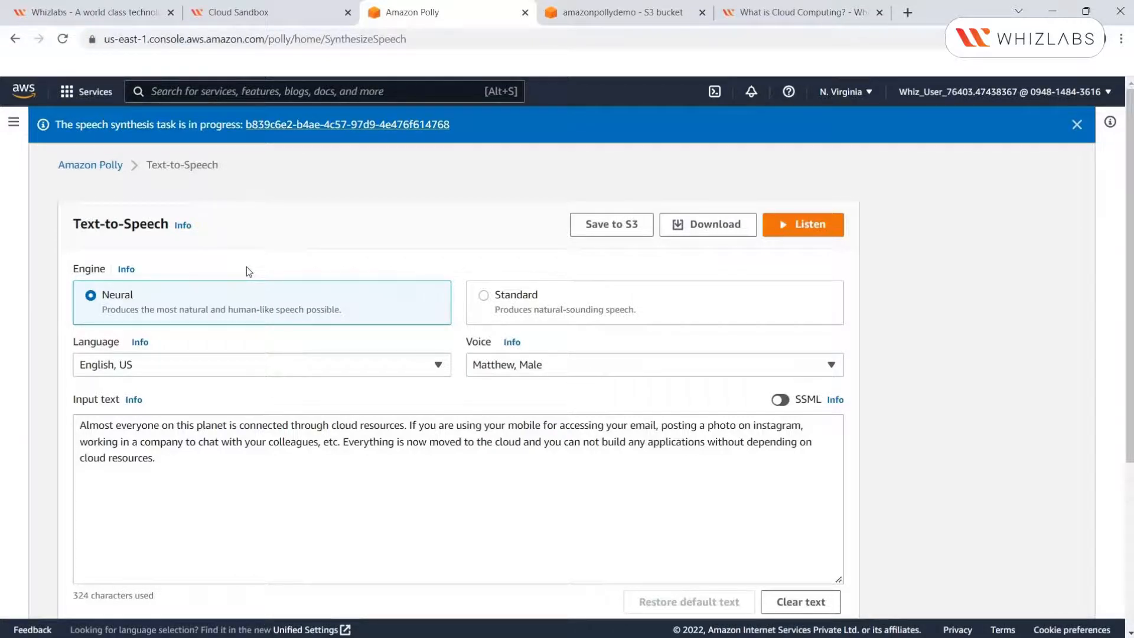
Step: Examine the available languages and voices, the input text and the additional settings of Polly's Text-to-Speech form
click(348, 374)
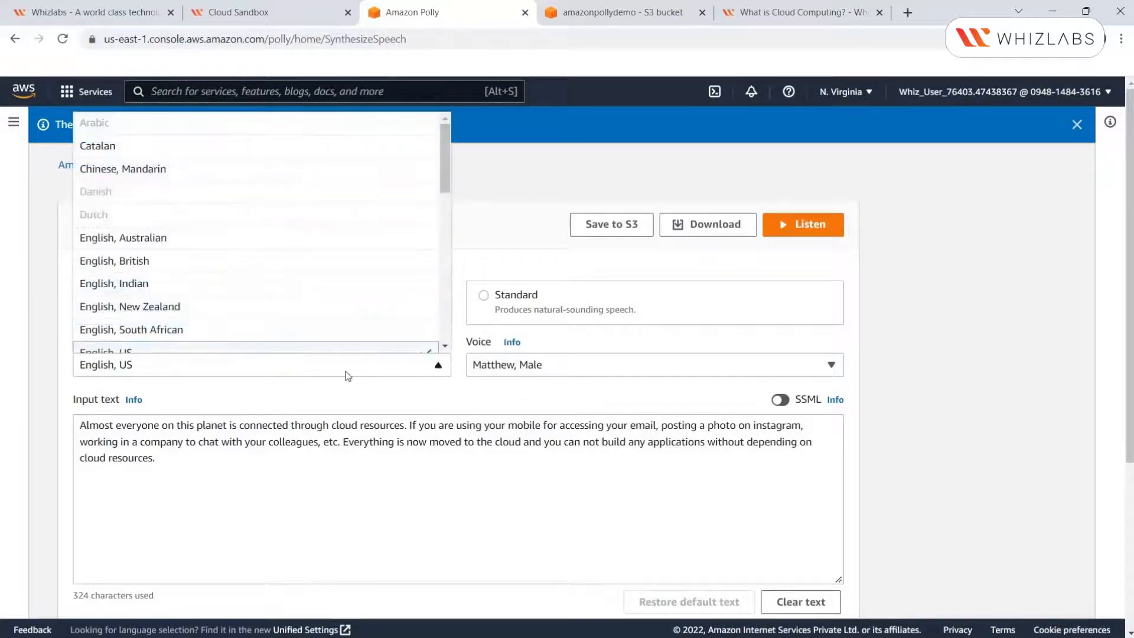
scroll(358, 285, down, 2)
click(639, 363)
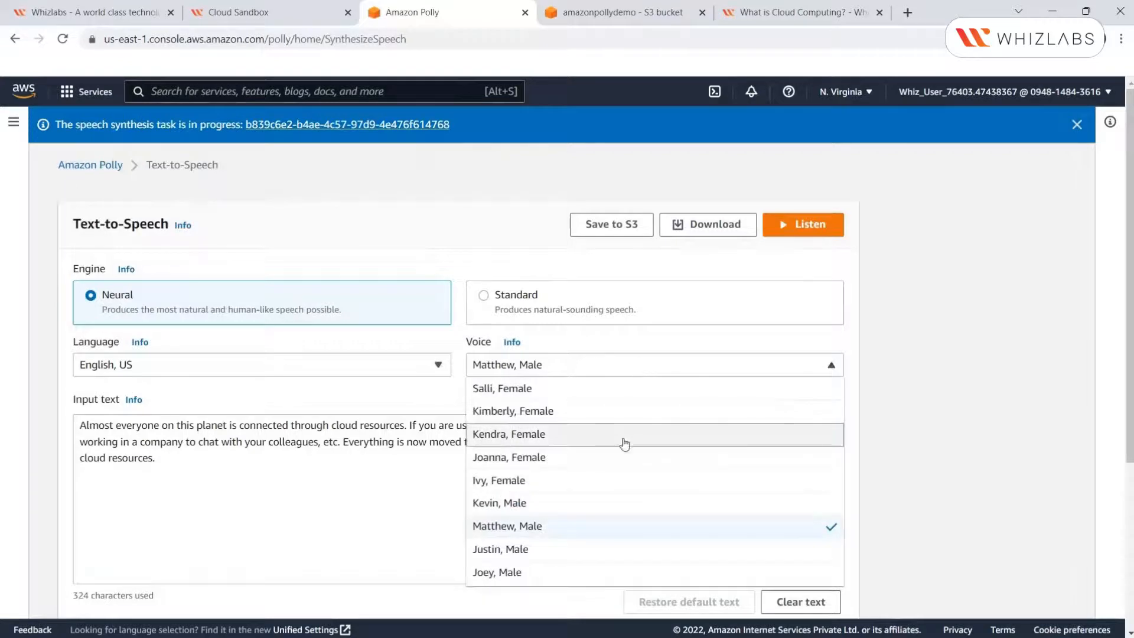
scroll(615, 415, down, 3)
scroll(177, 359, up, 2)
click(177, 359)
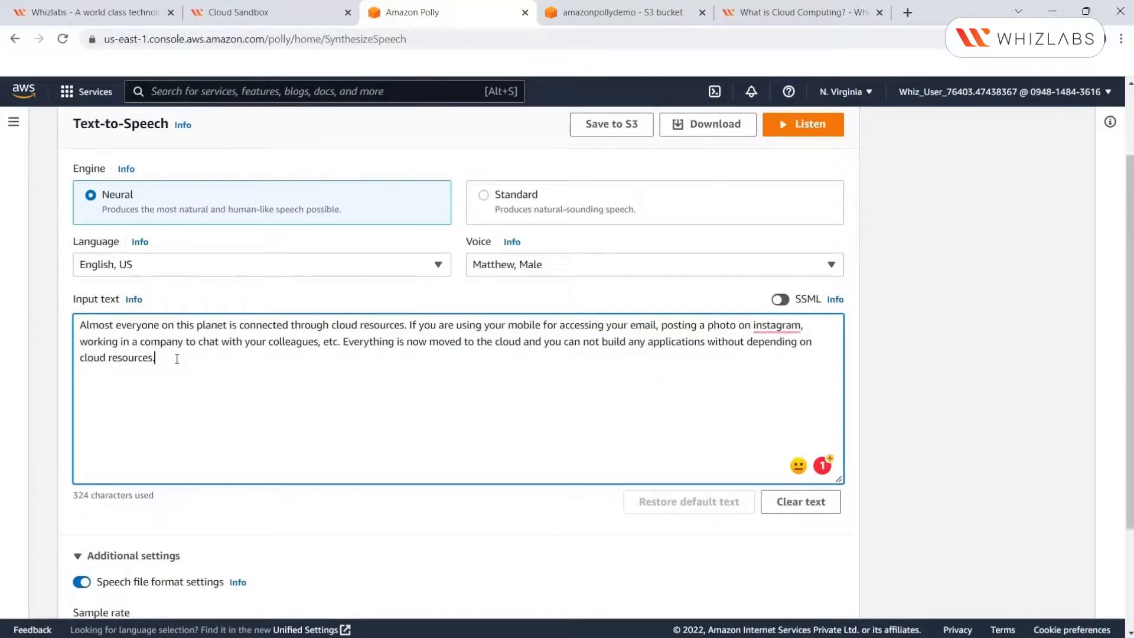
scroll(177, 358, down, 3)
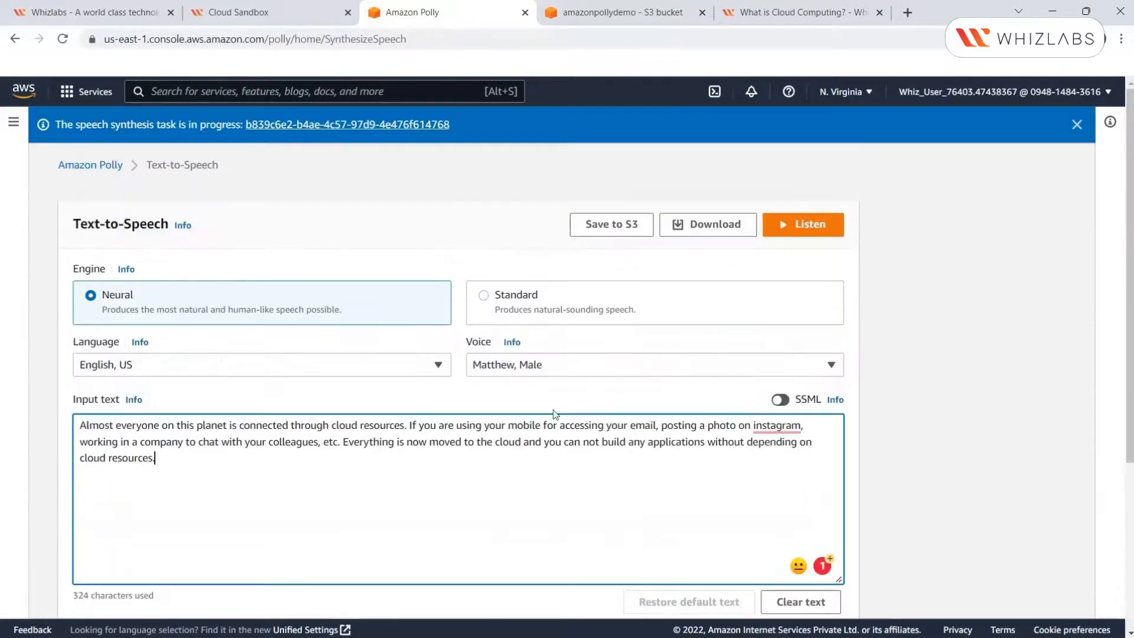
Step: Turn on SSML for the Polly input text
click(780, 401)
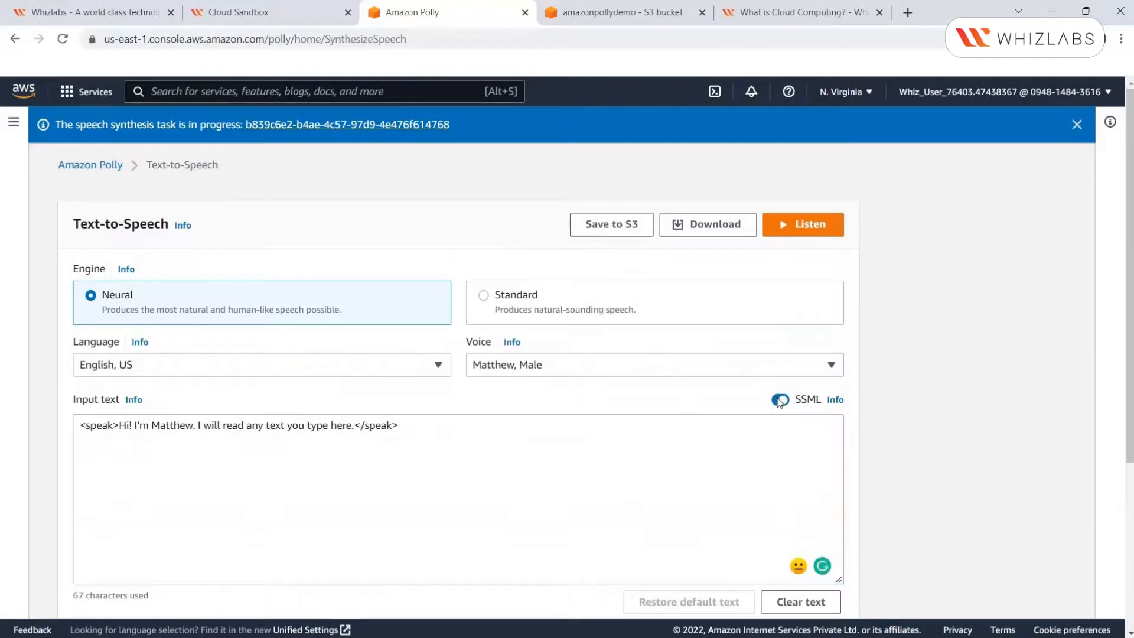